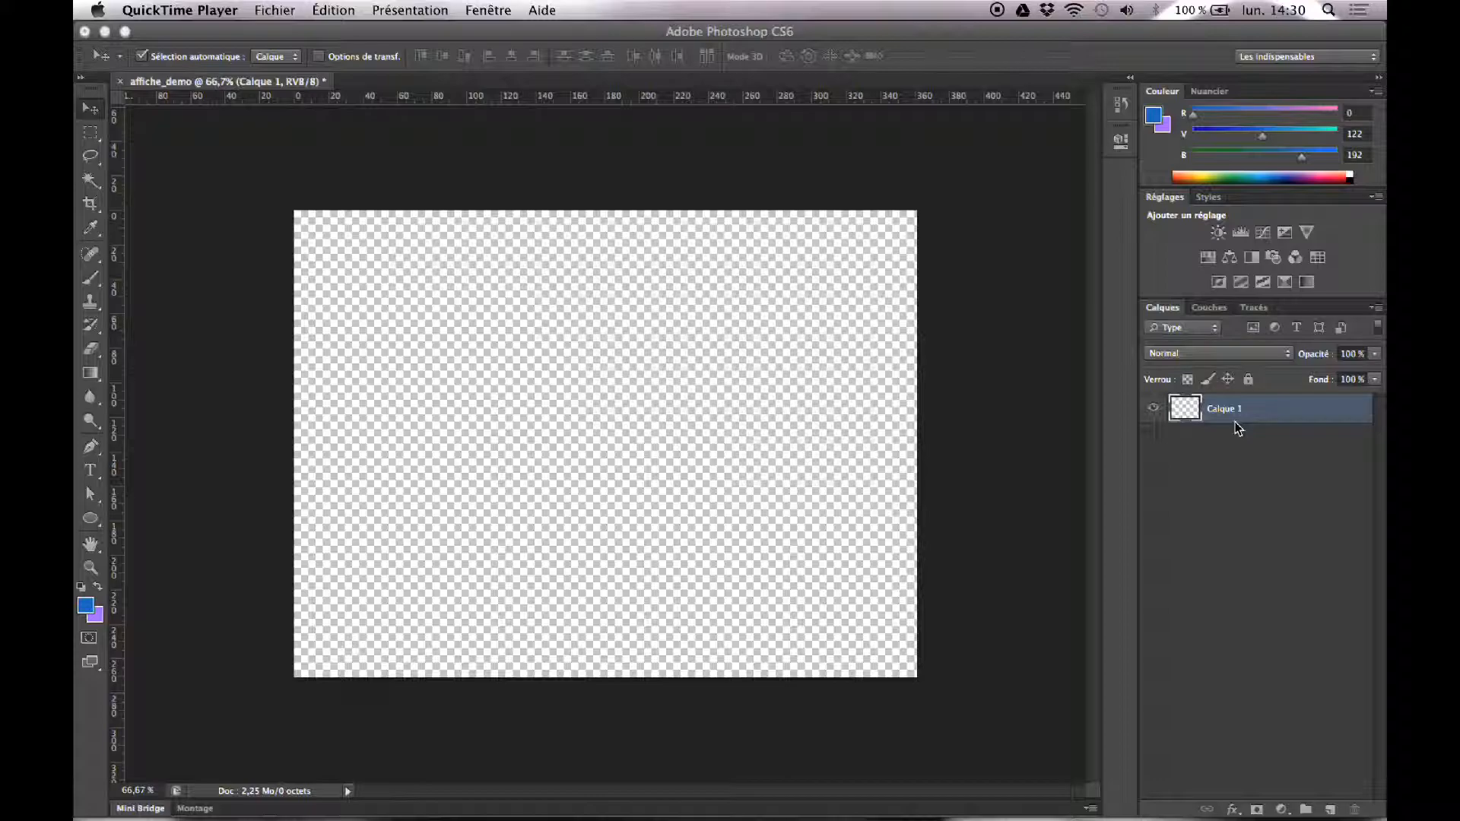
- Switch to Photoshop and open IMG_2875.jpg and IMG_9261.JPG from the AFFICHE VENISE folder, discarding their embedded colour profiles
left_click(1238, 428)
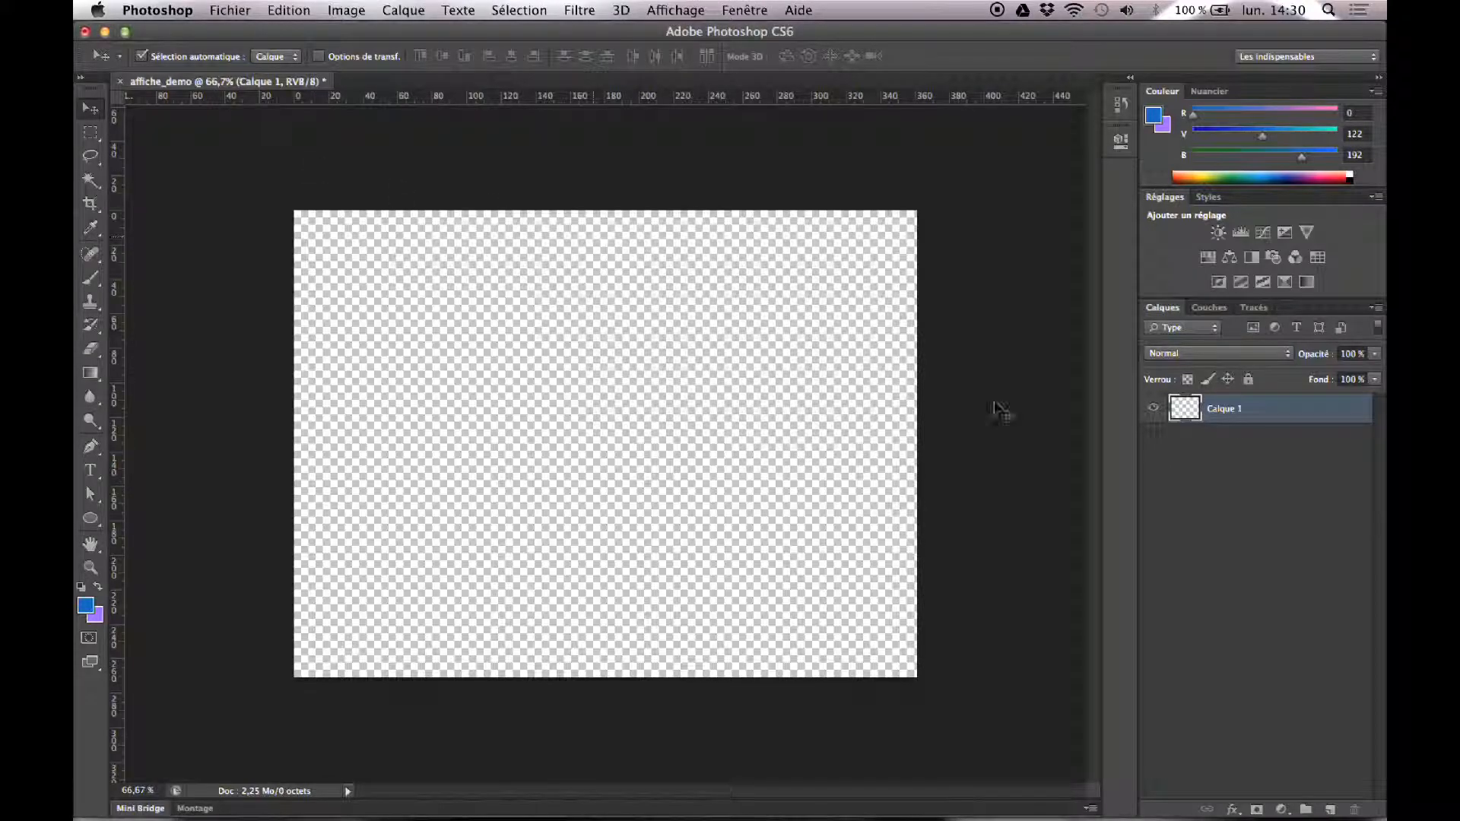
left_click(230, 9)
left_click(235, 48)
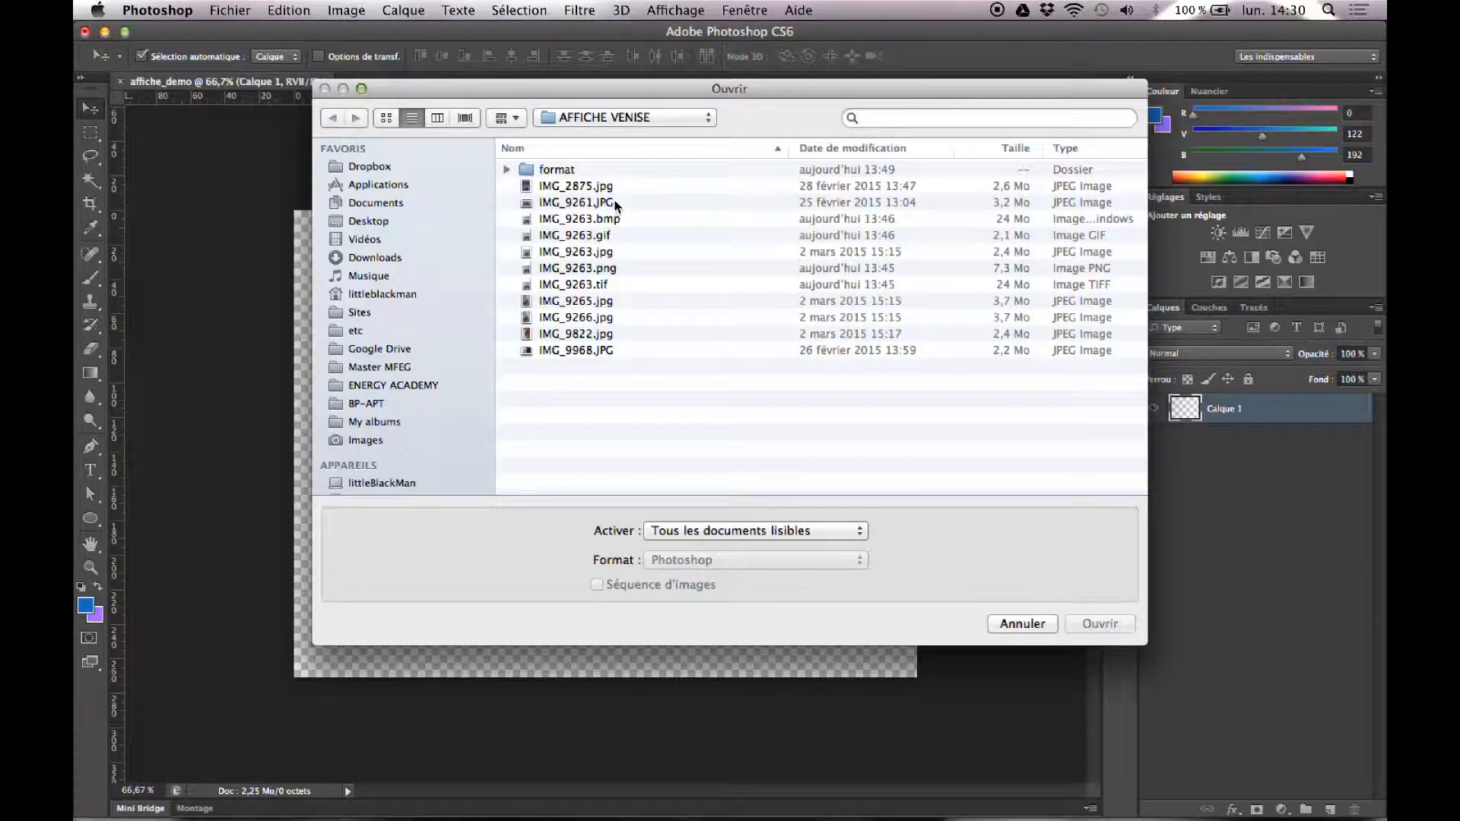
left_click(601, 188)
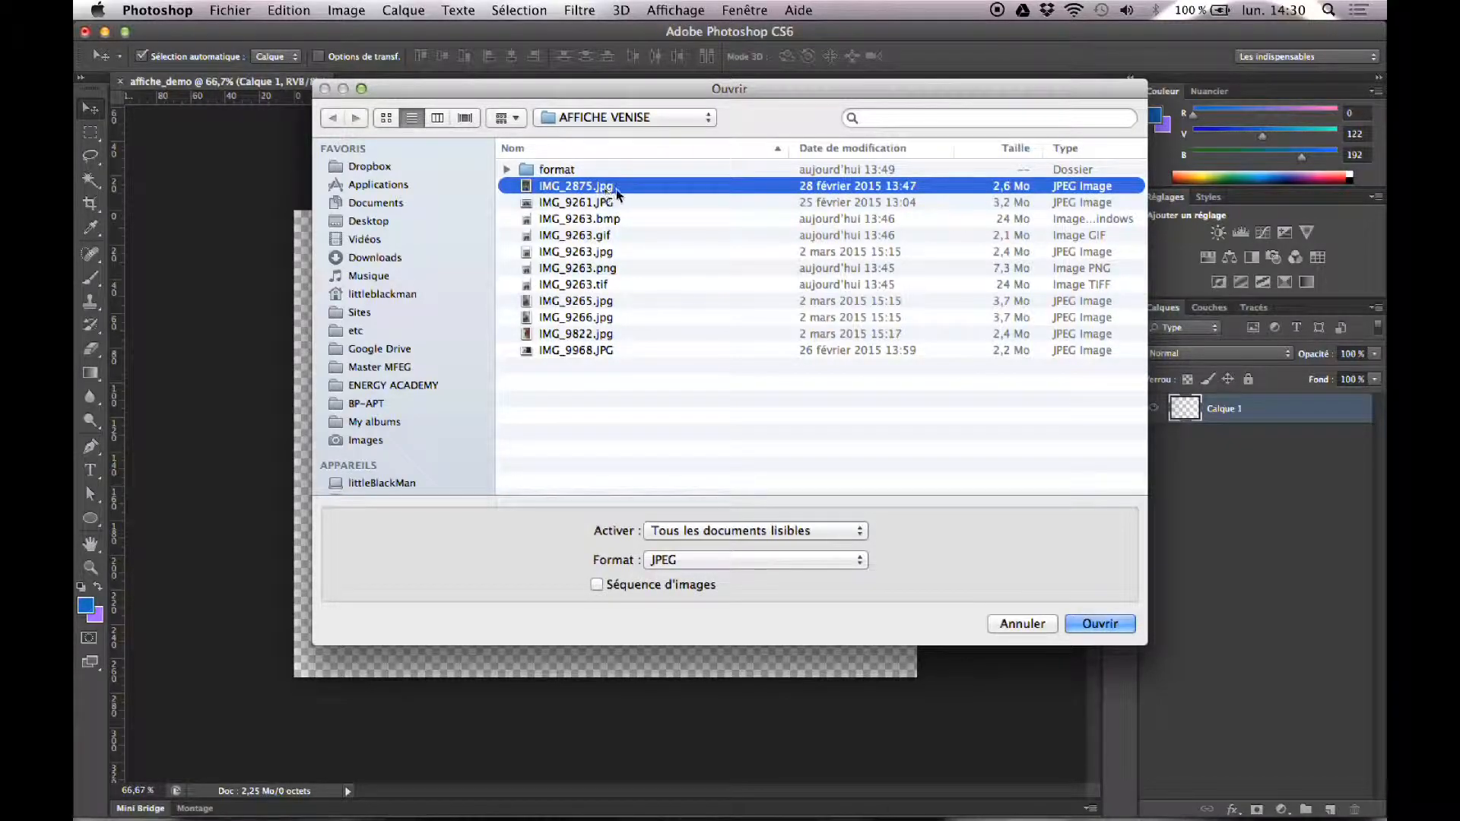
left_click(608, 203, "shift")
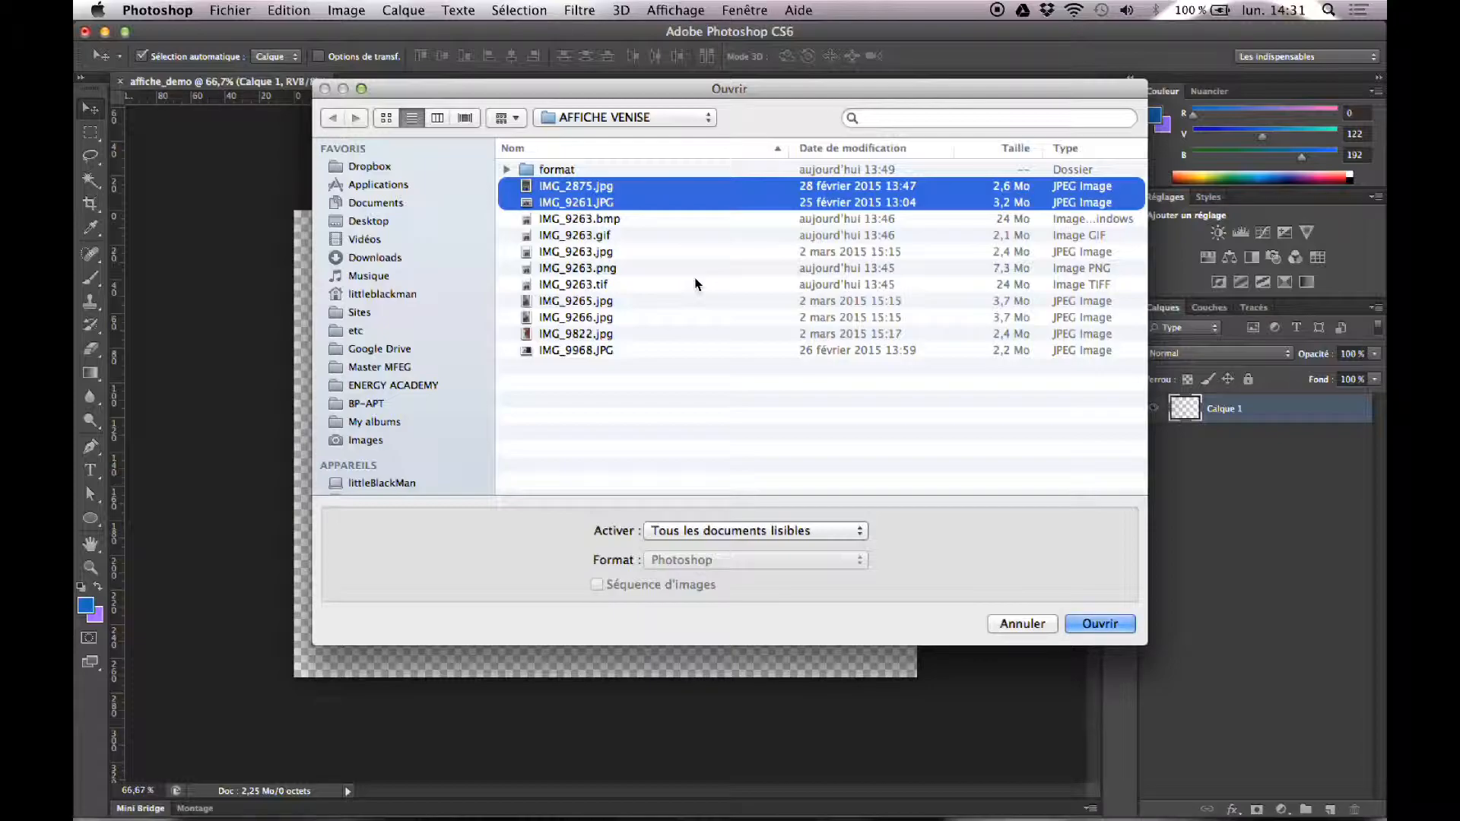
left_click(1094, 623)
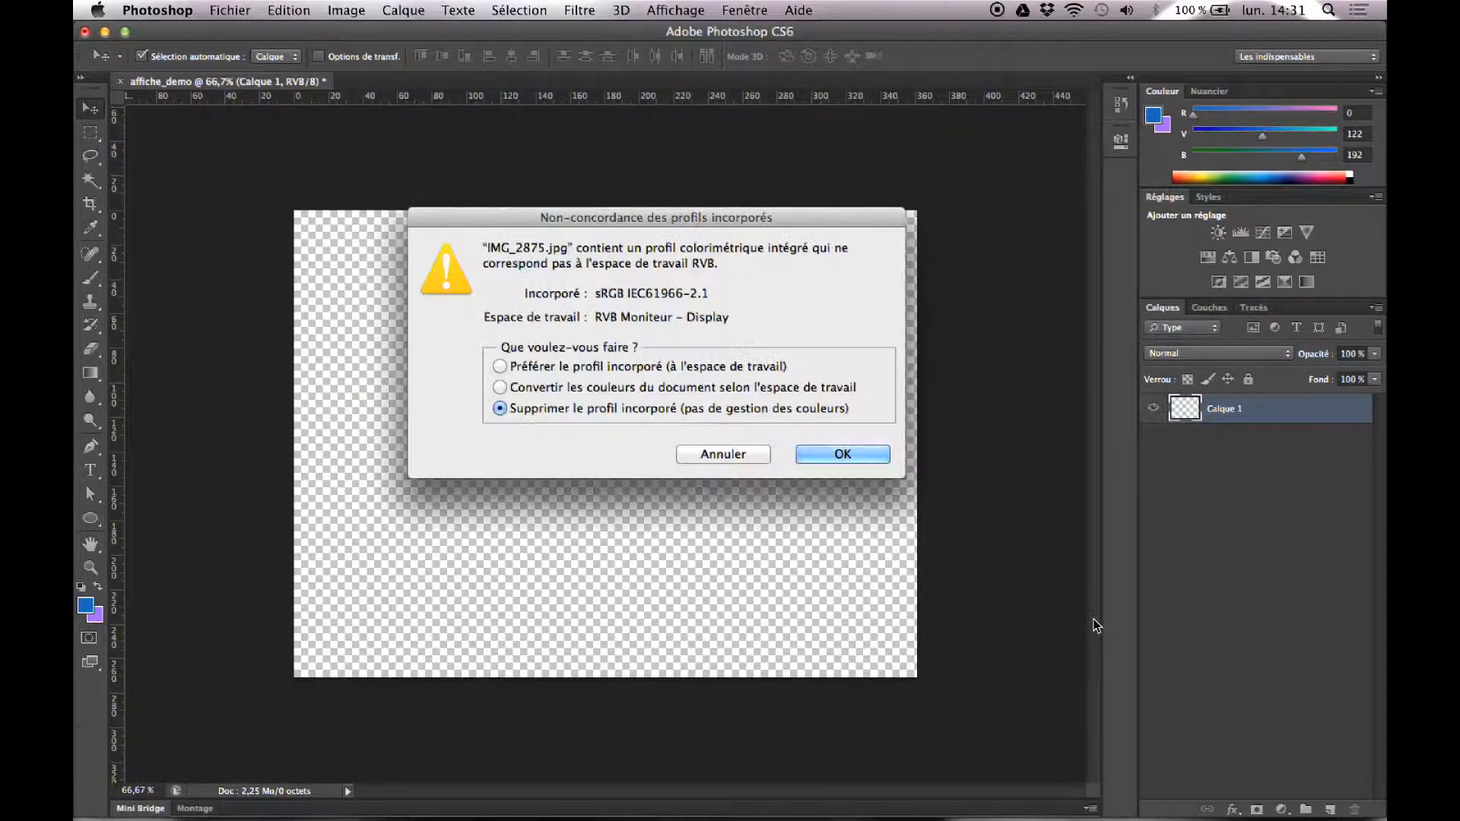
left_click(859, 456)
left_click(857, 456)
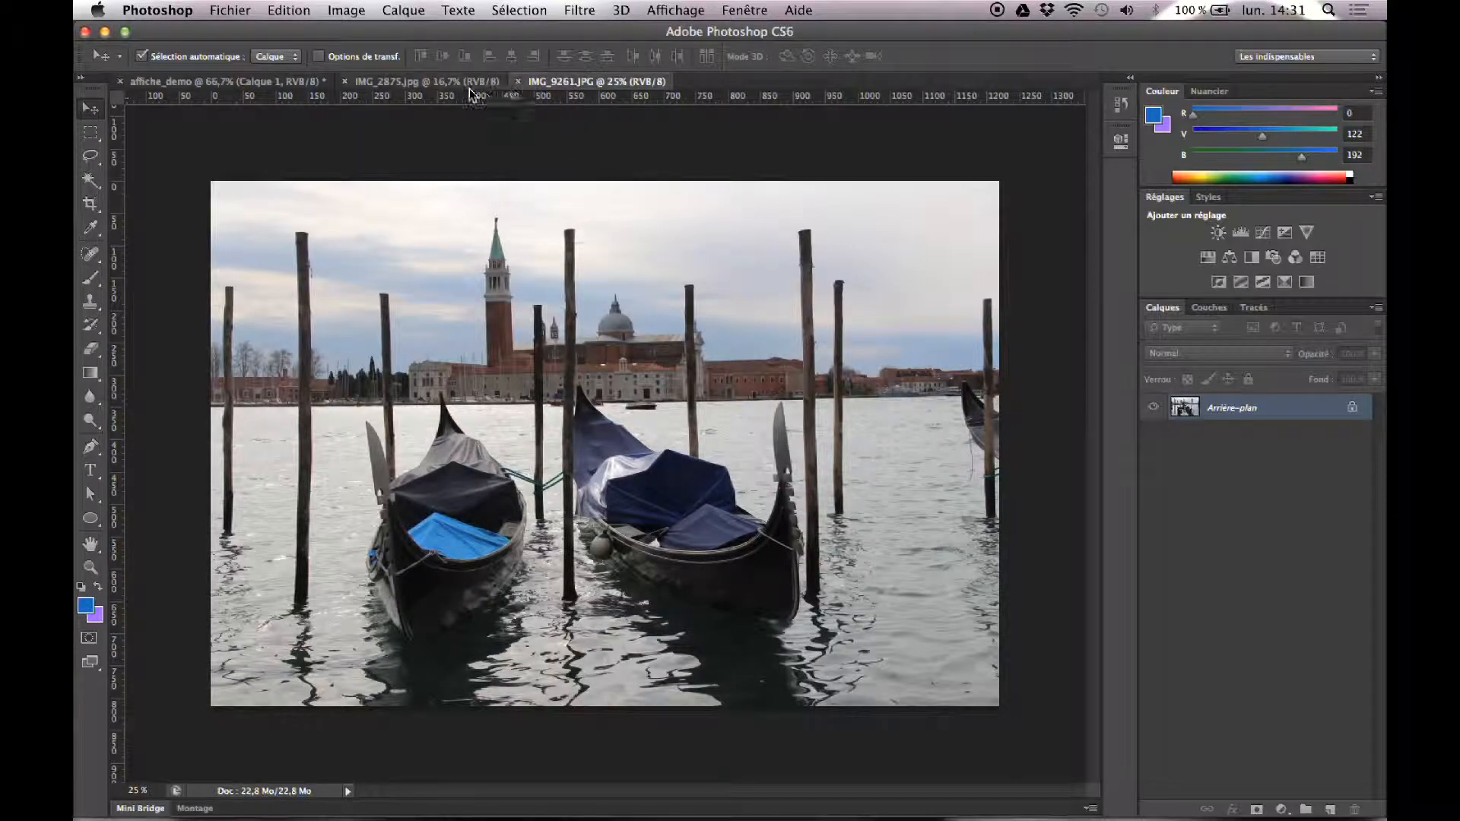
- Look through the open documents affiche_demo, IMG_2875.jpg and IMG_9261.JPG, ending on the empty poster
left_click(284, 88)
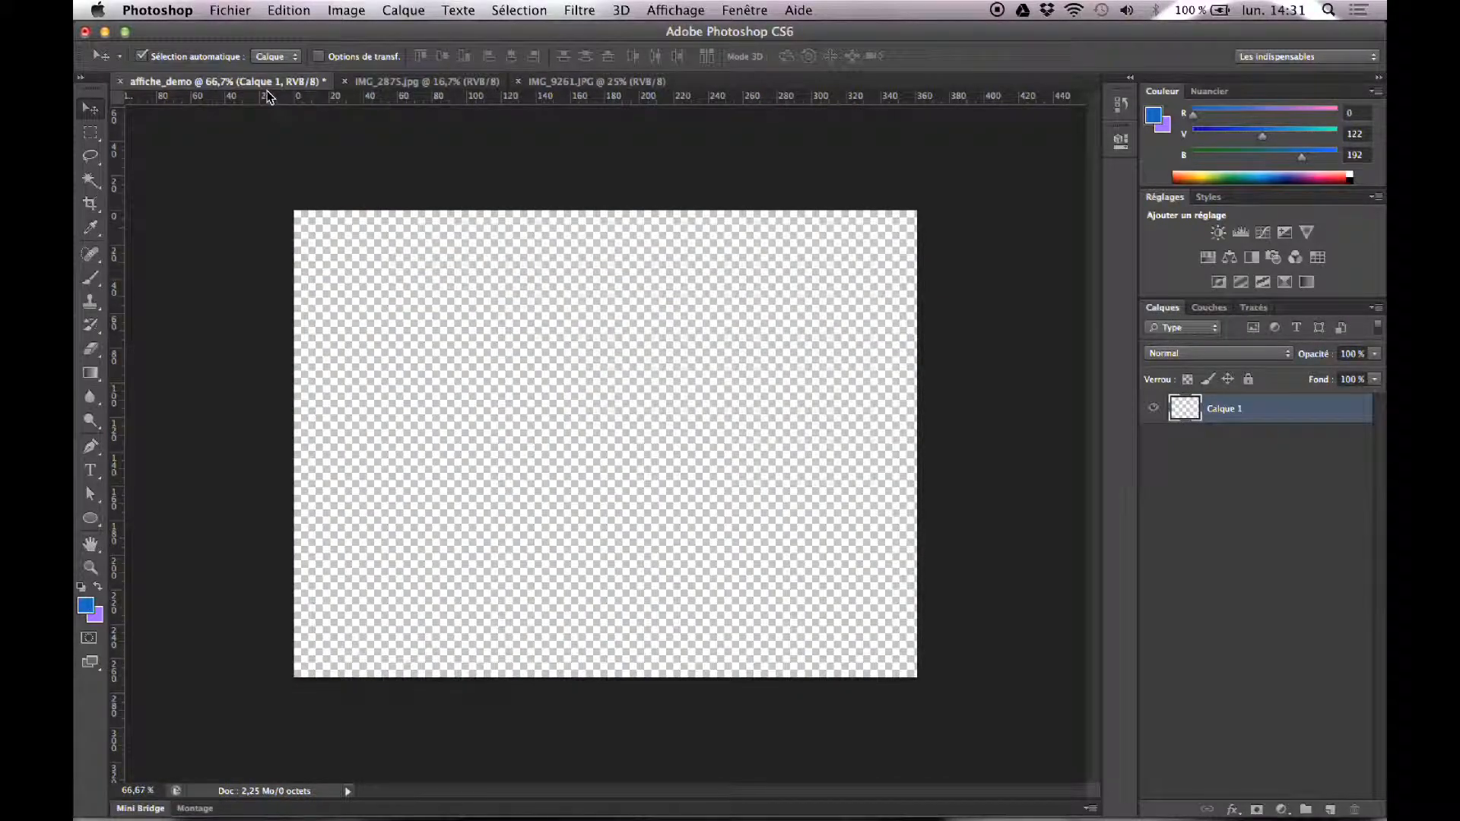
left_click(400, 82)
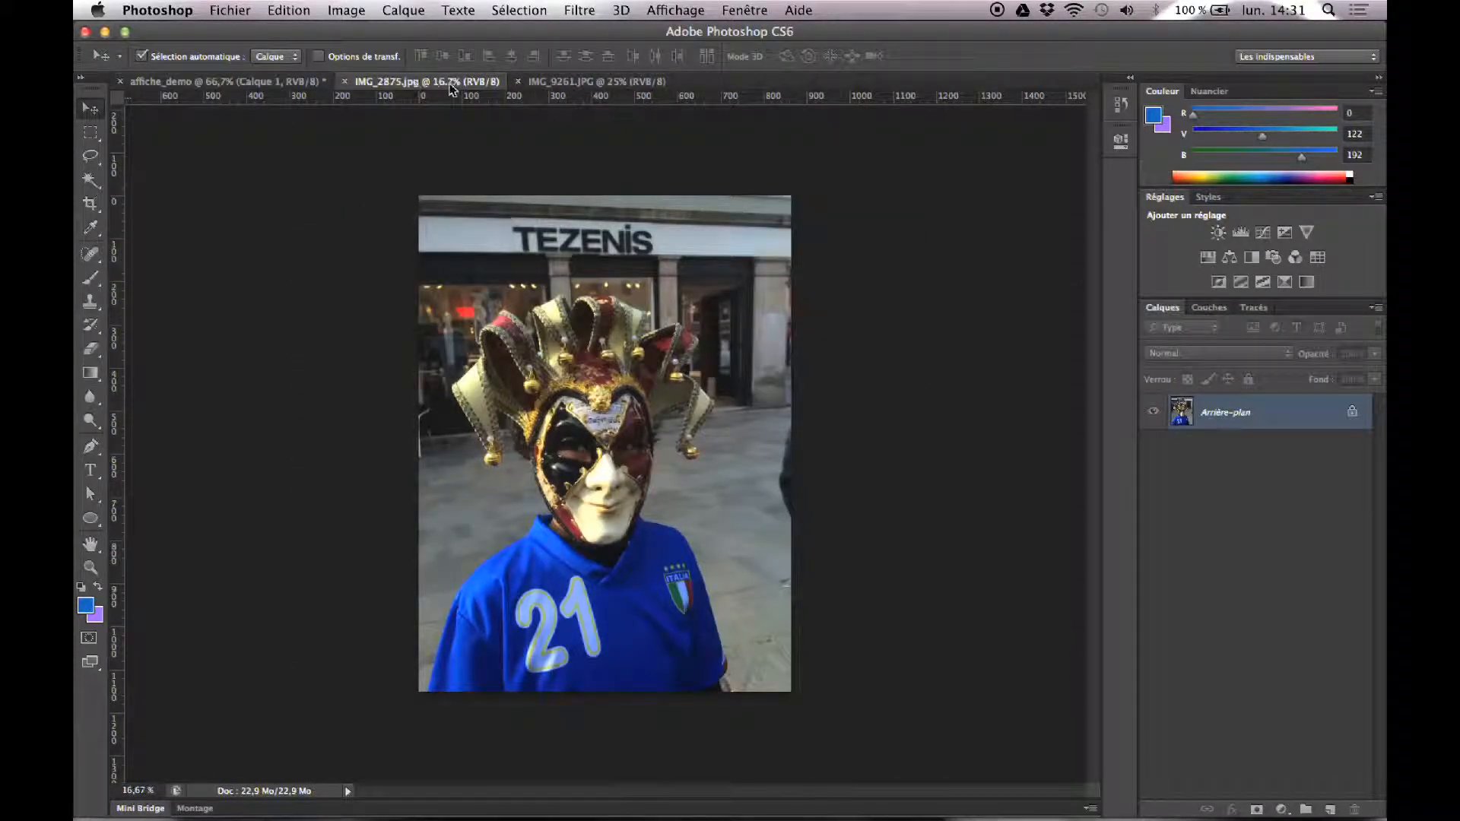
left_click(561, 81)
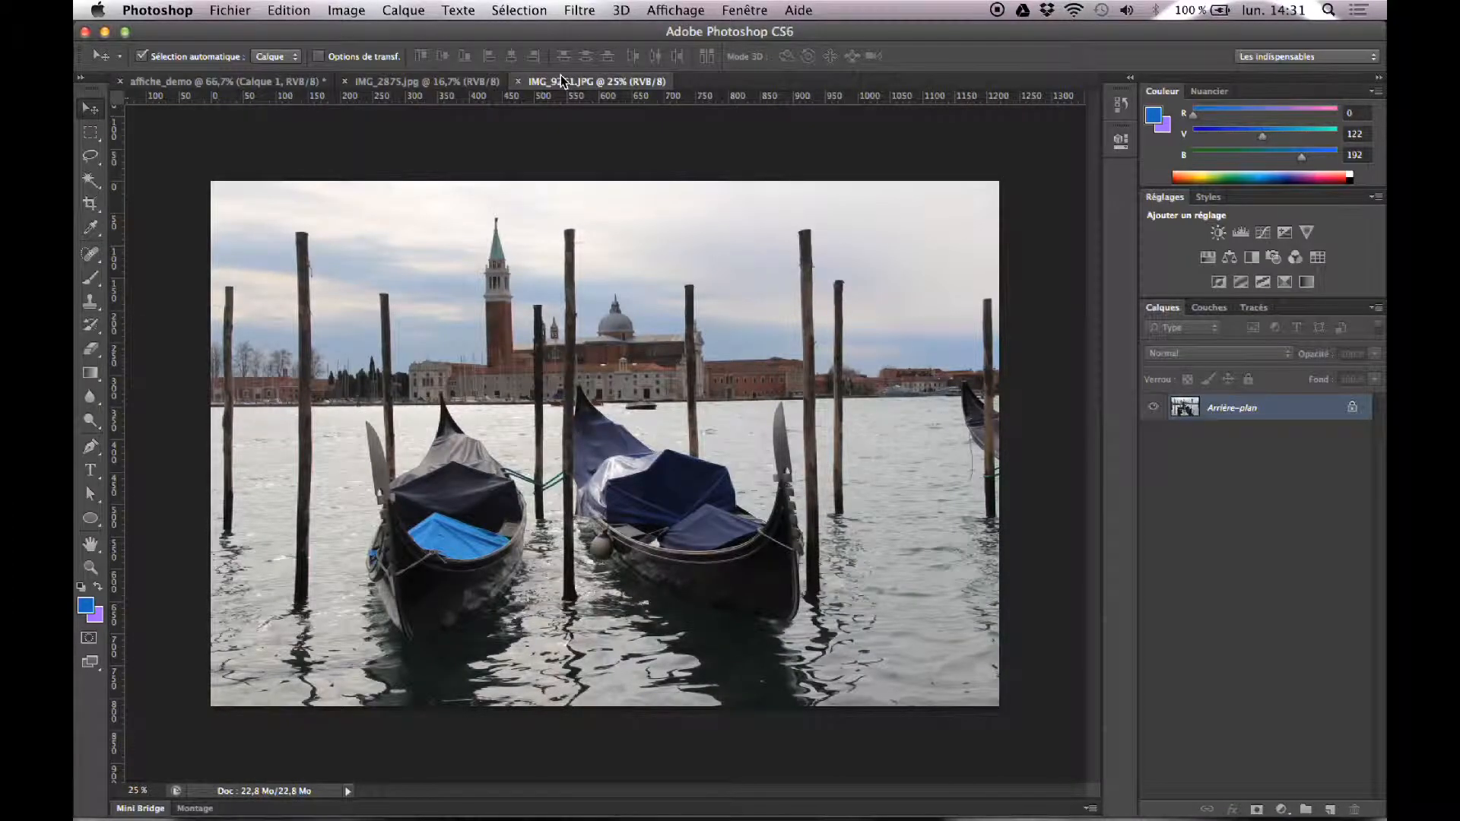
left_click(280, 83)
left_click(578, 84)
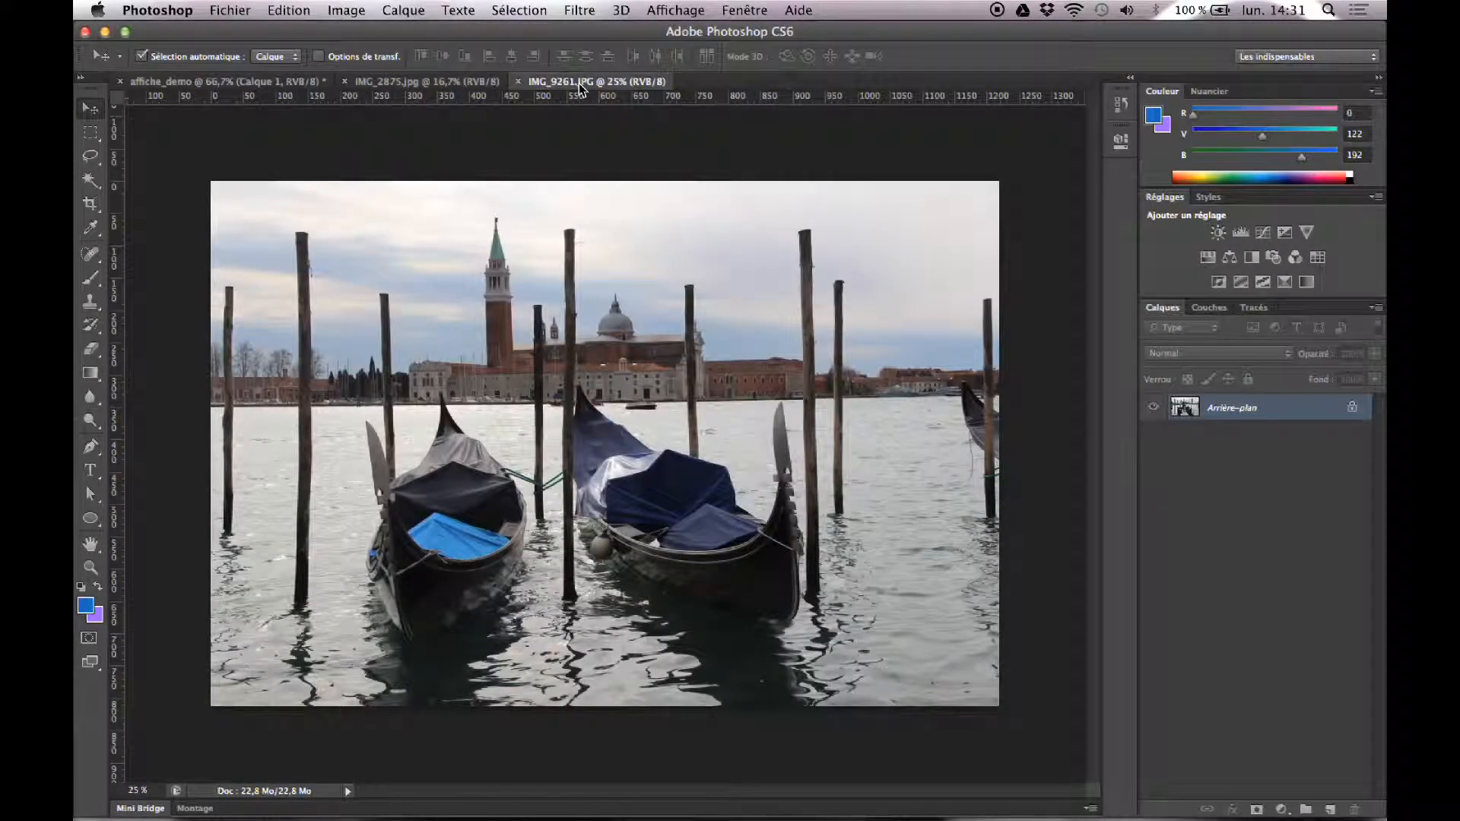
left_click(281, 84)
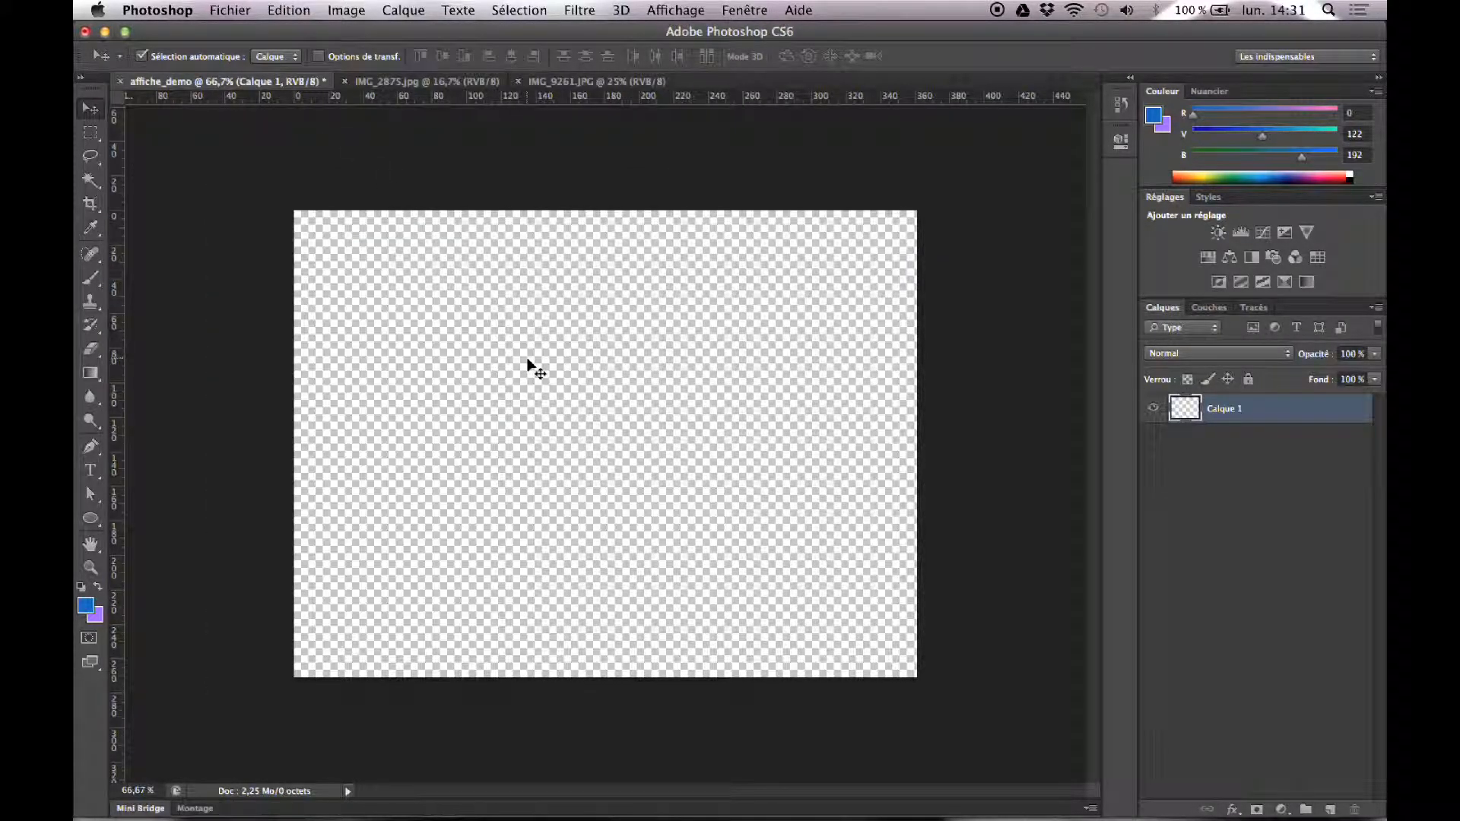
- Copy the gondola photo from IMG_9261.JPG into affiche_demo as a new layer and shift it slightly down
left_click(553, 80)
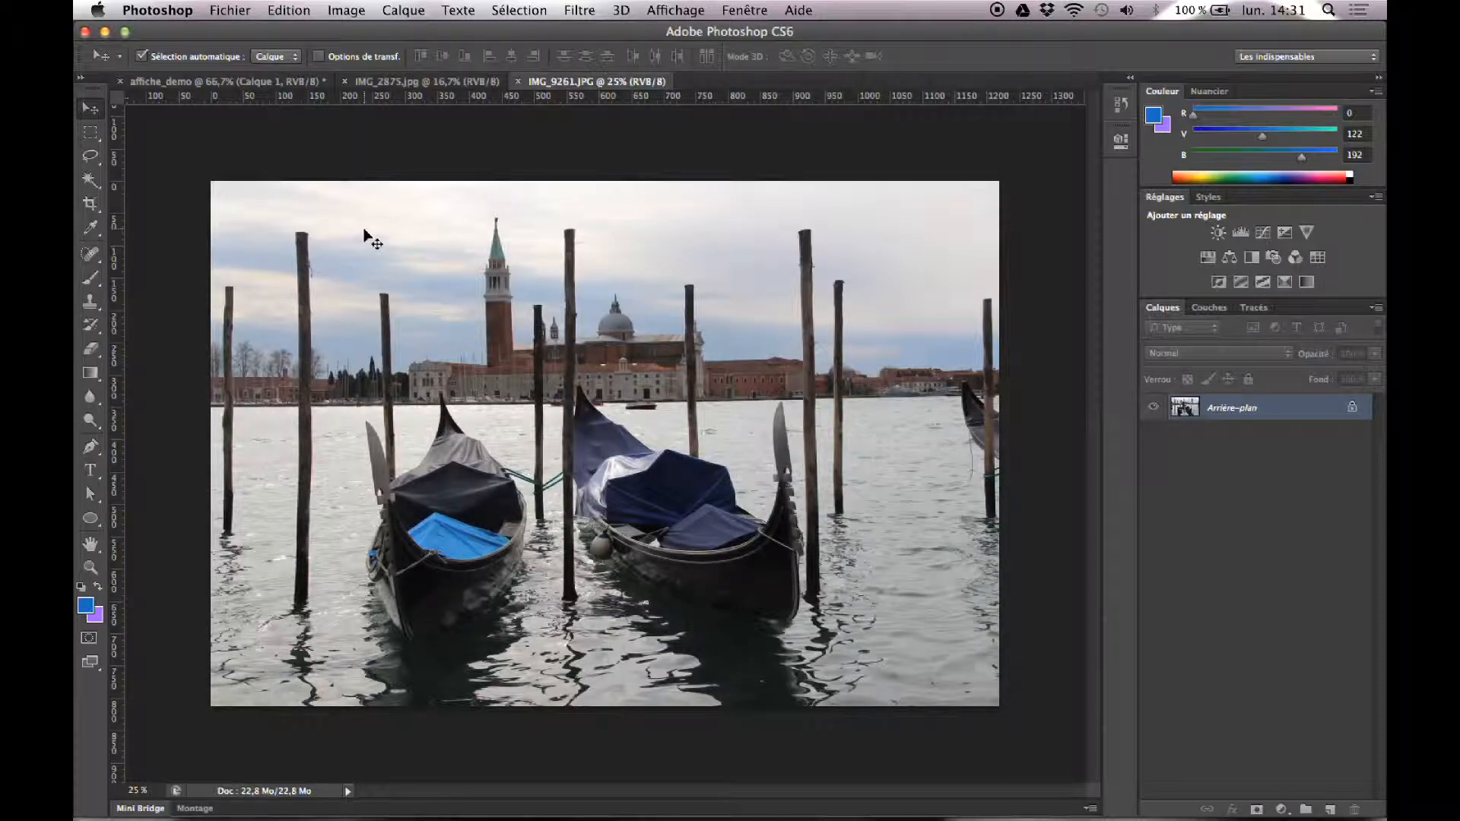
mouse_move(363, 230)
left_mouse_down()
mouse_move(346, 183)
mouse_move(296, 194)
mouse_move(339, 245)
mouse_move(381, 187)
mouse_move(299, 210)
mouse_move(388, 220)
mouse_move(346, 152)
mouse_move(365, 190)
mouse_move(214, 86)
mouse_move(346, 221)
left_mouse_up()
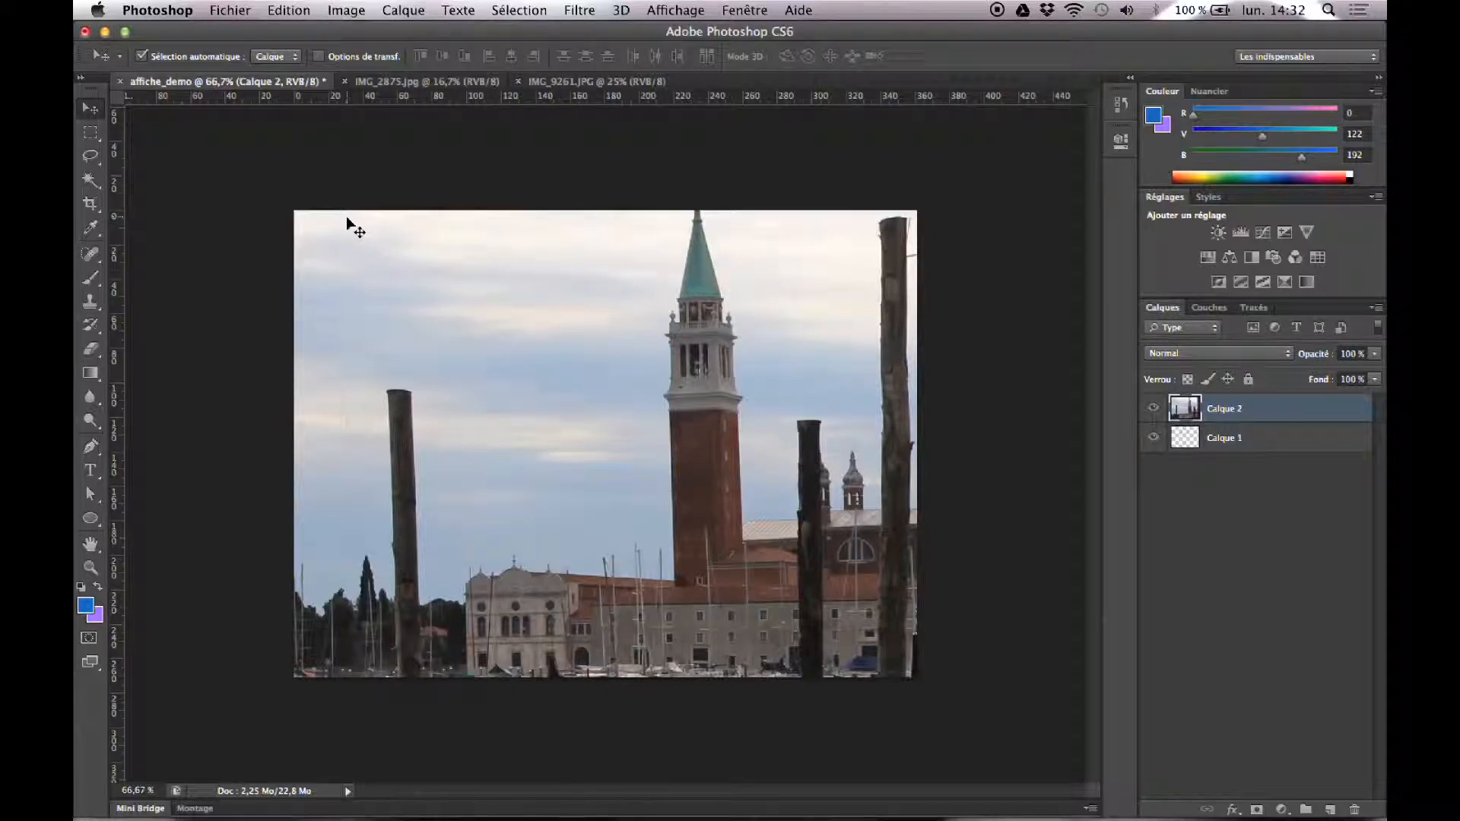
left_click_drag(600, 322, 600, 354)
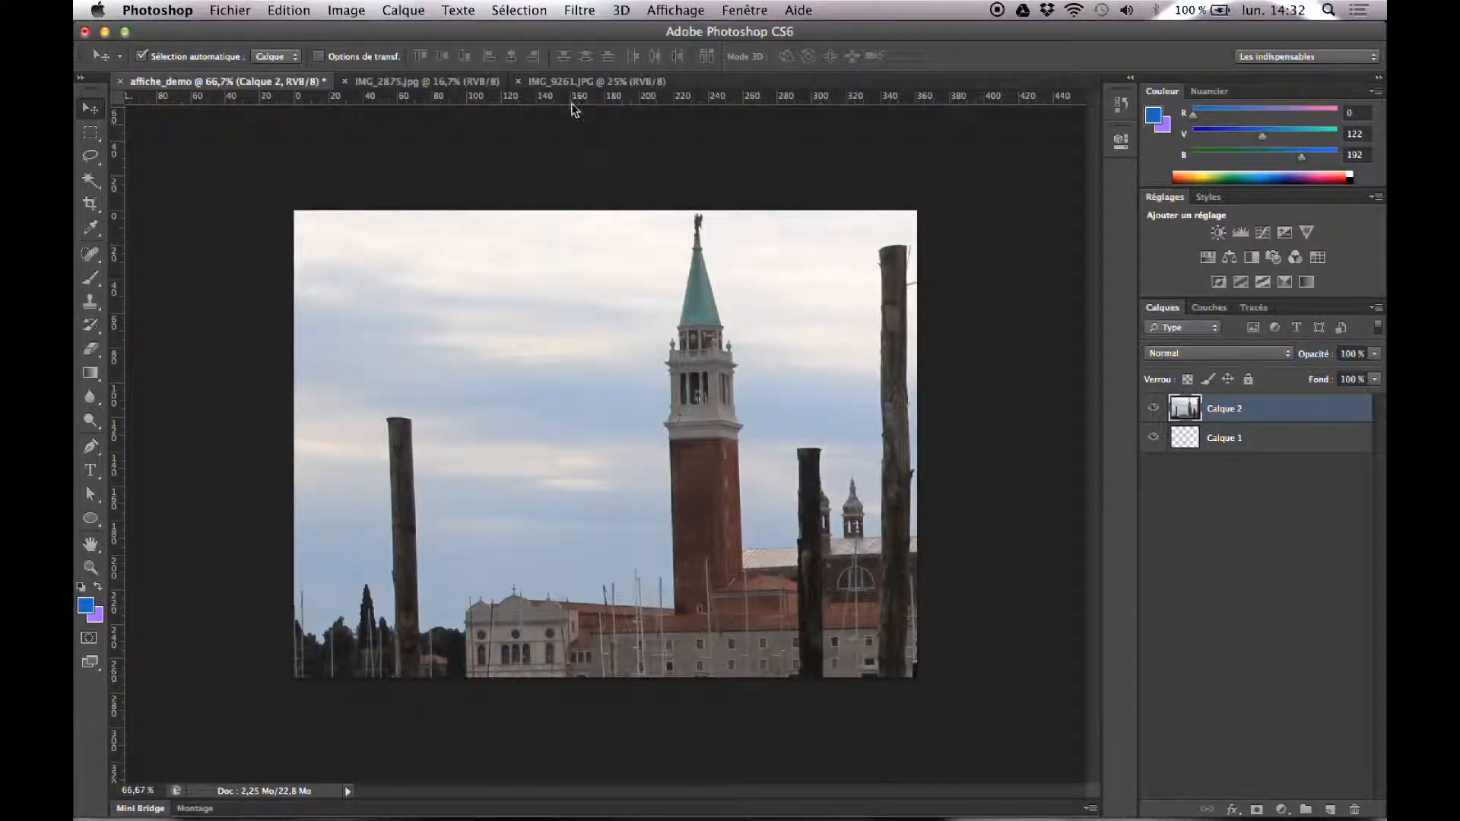
- Check the pixel and document dimensions of IMG_9261.JPG
left_click(582, 81)
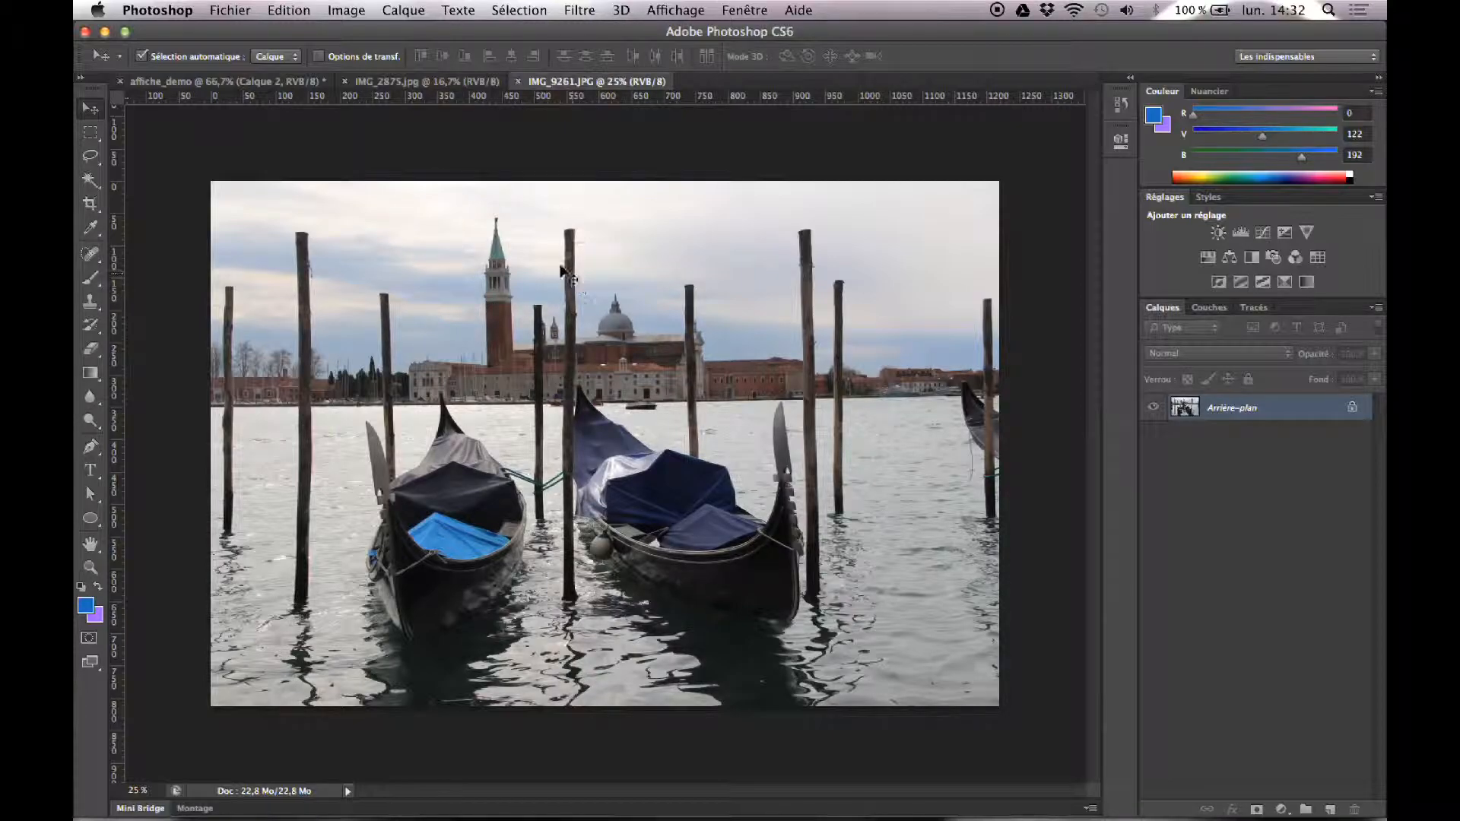
left_click(361, 15)
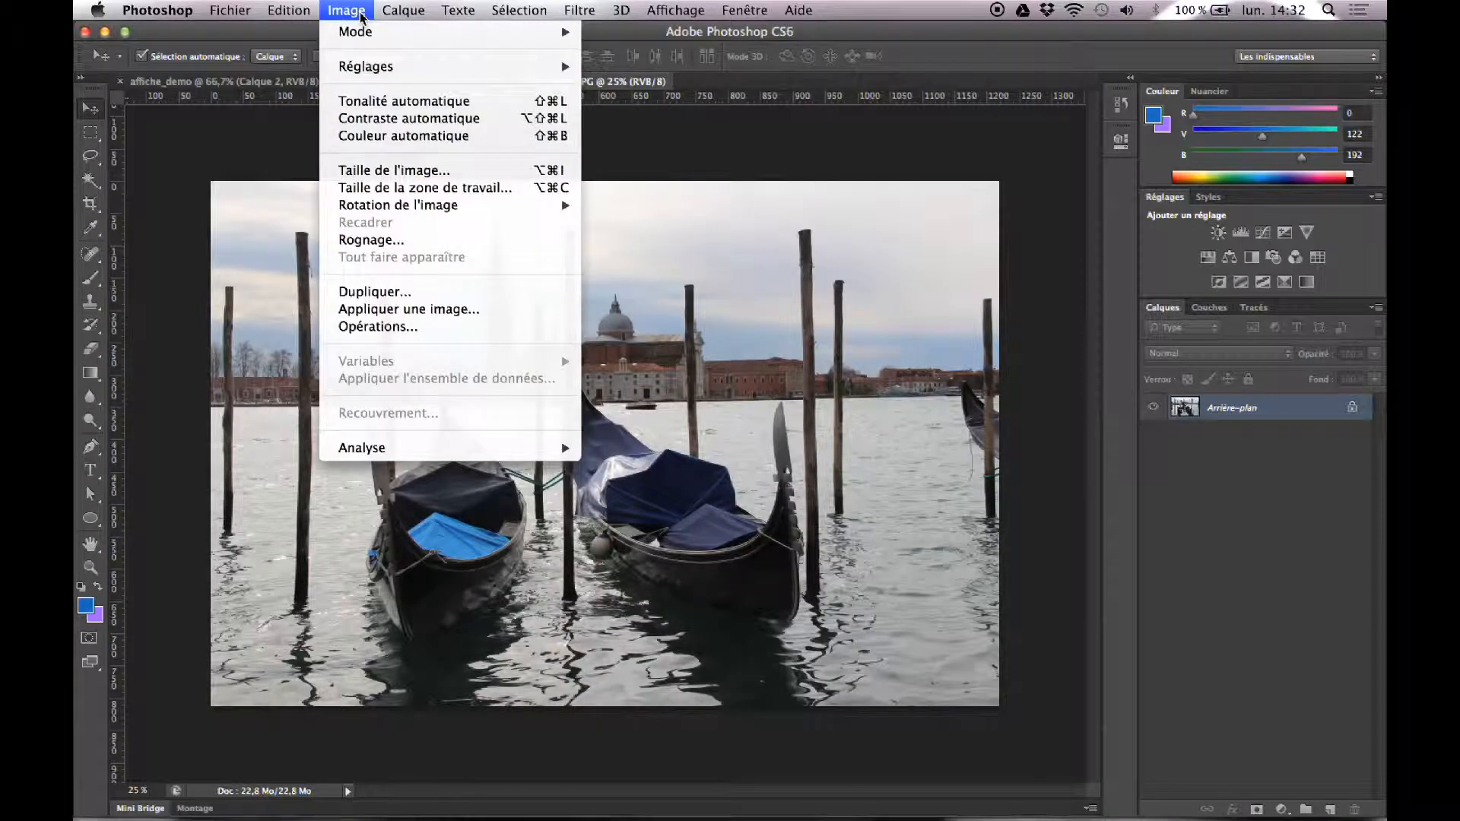
left_click(415, 169)
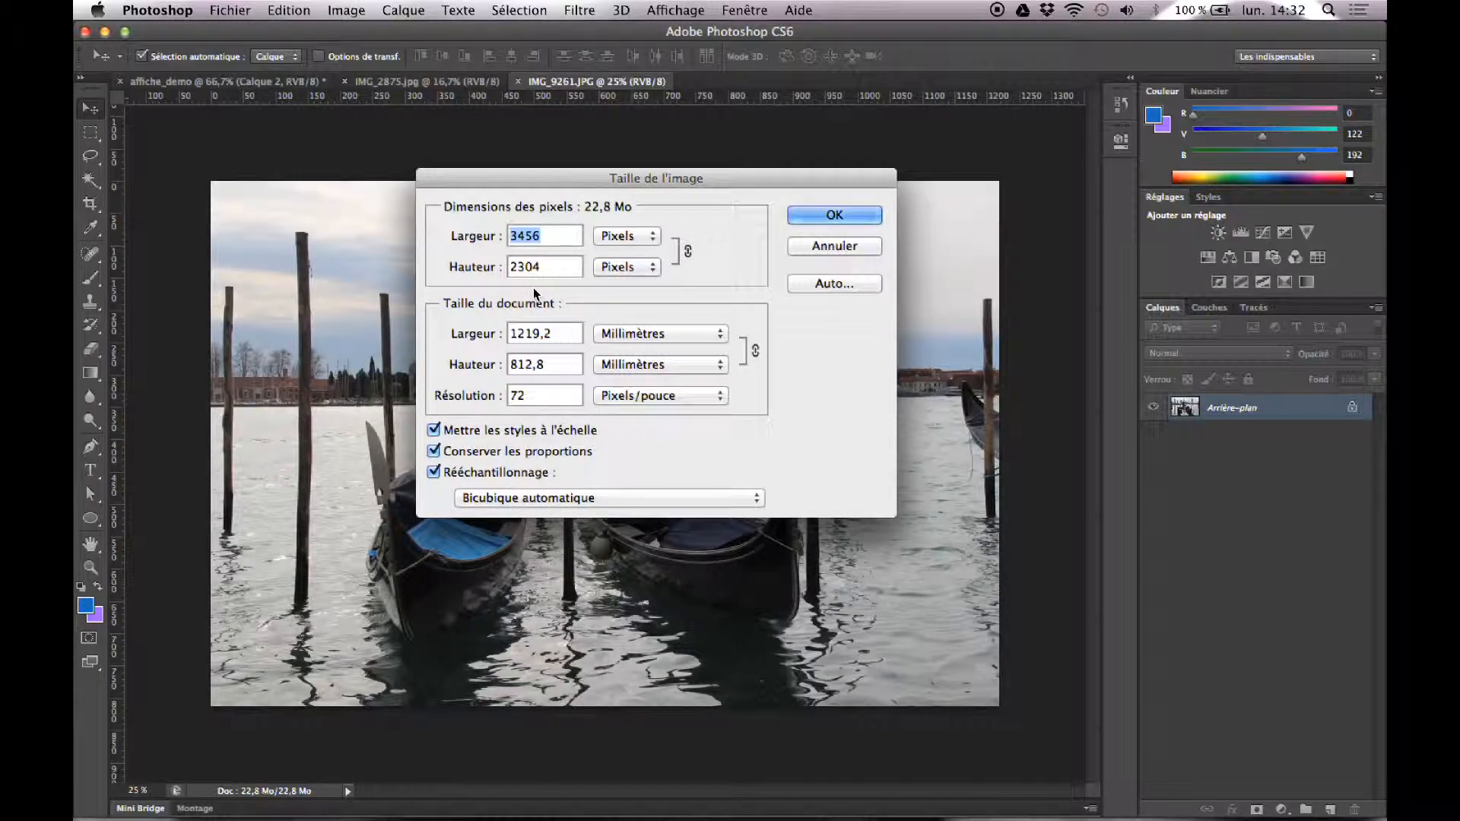
left_click(812, 219)
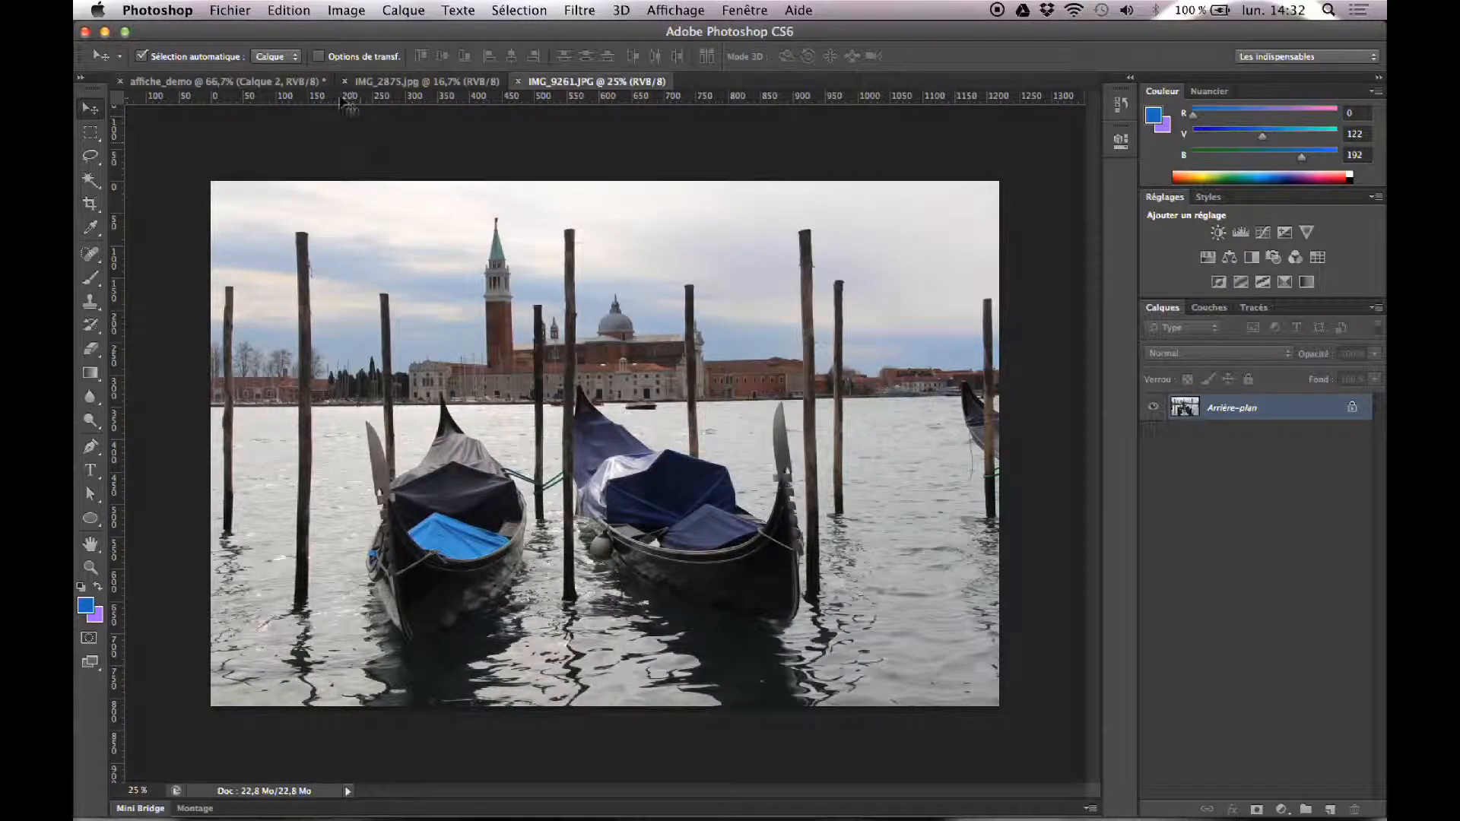
- Check the pixel and document dimensions of affiche_demo for comparison with the photo
left_click(265, 81)
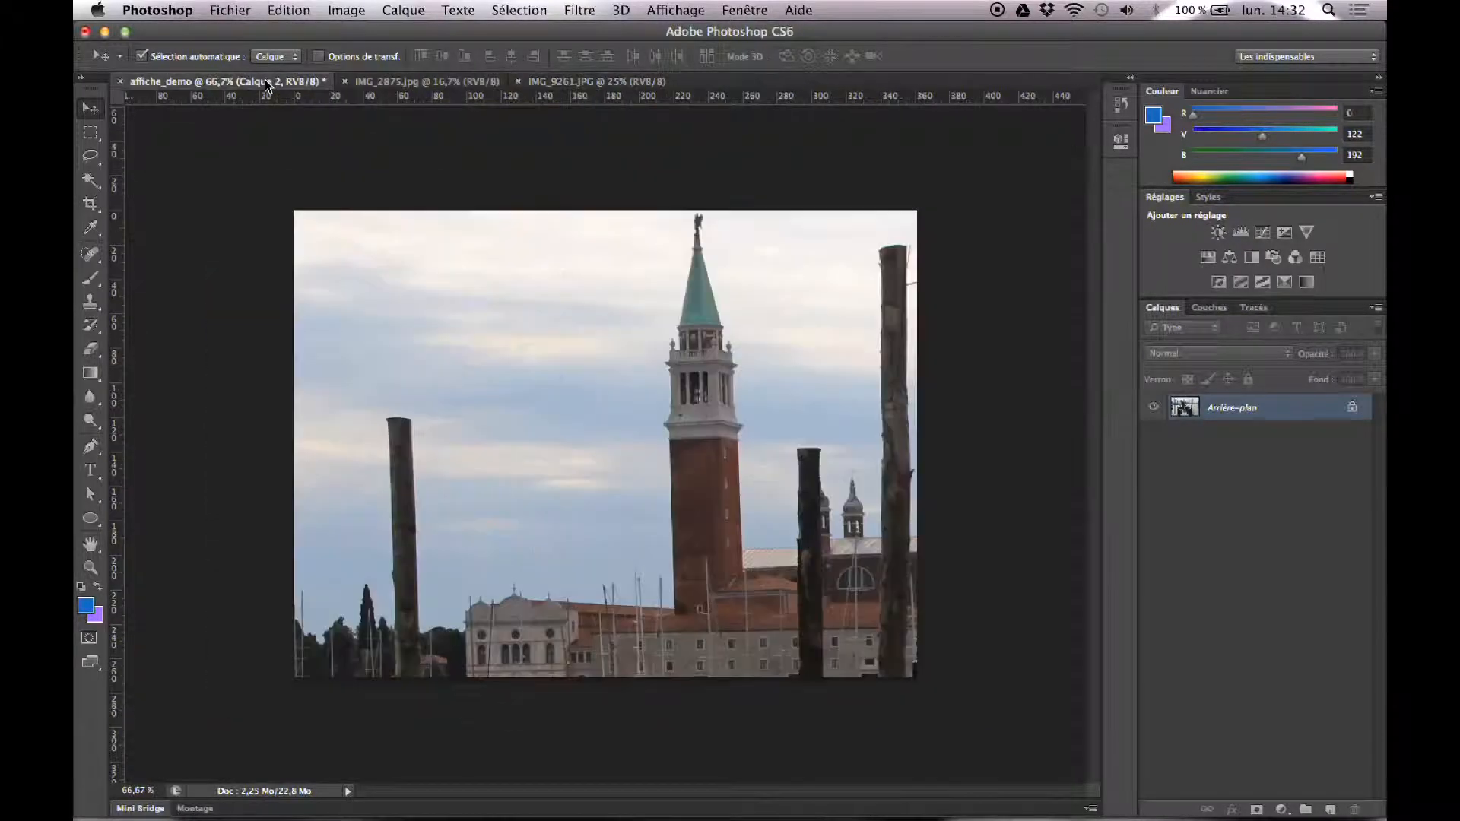
left_click(403, 10)
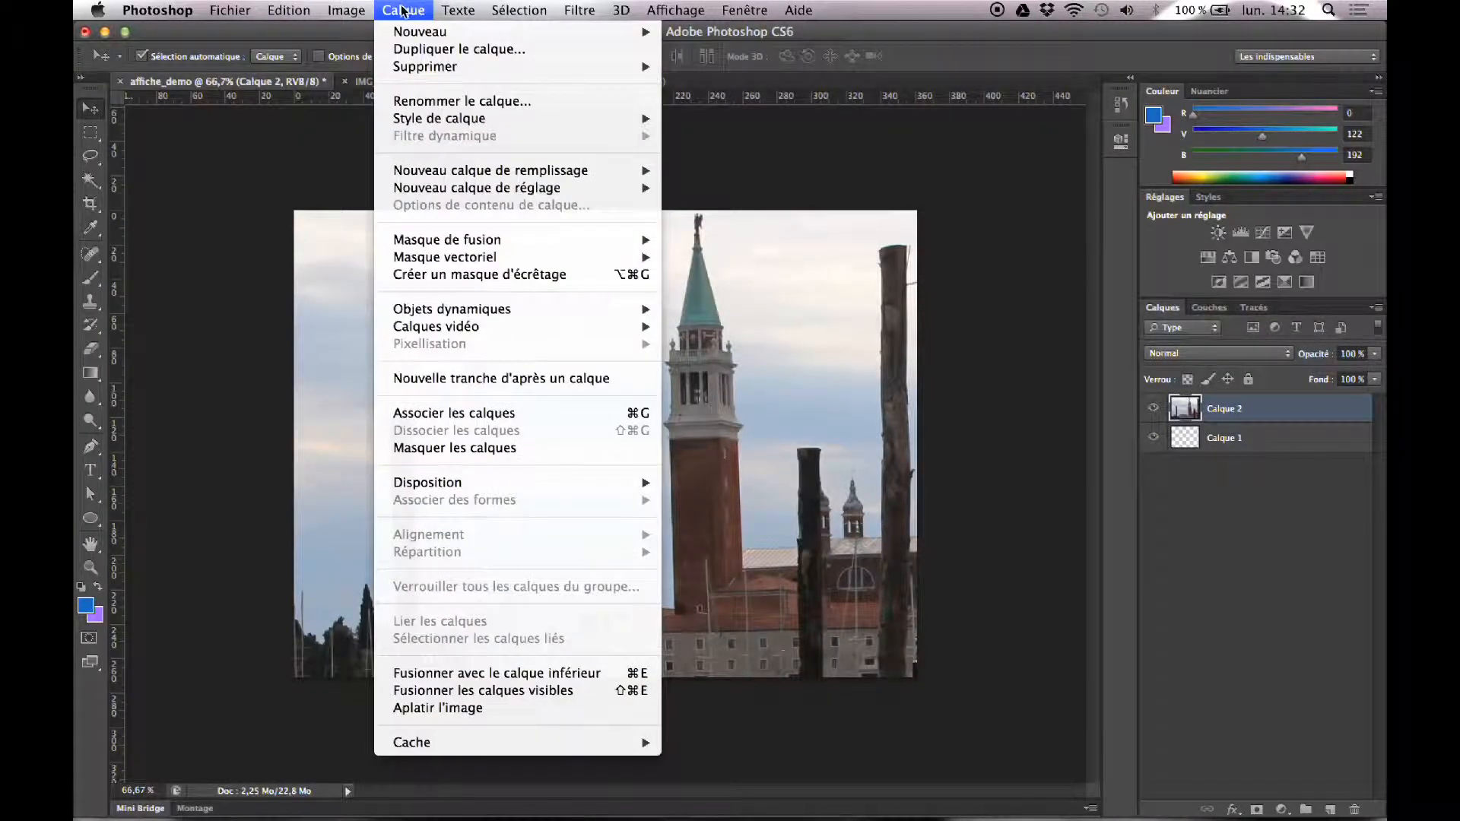
mouse_move(361, 11)
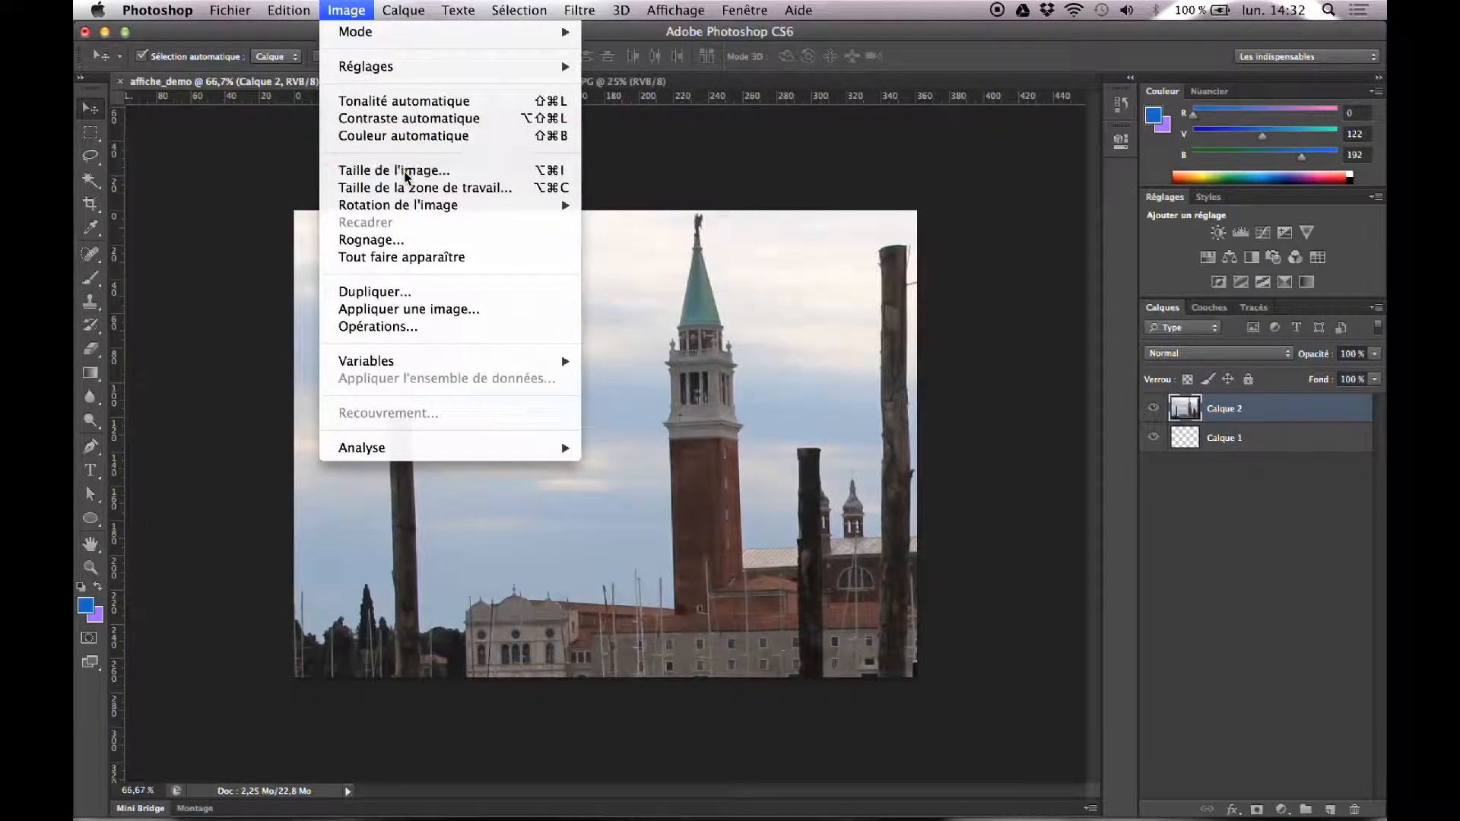
left_click(402, 170)
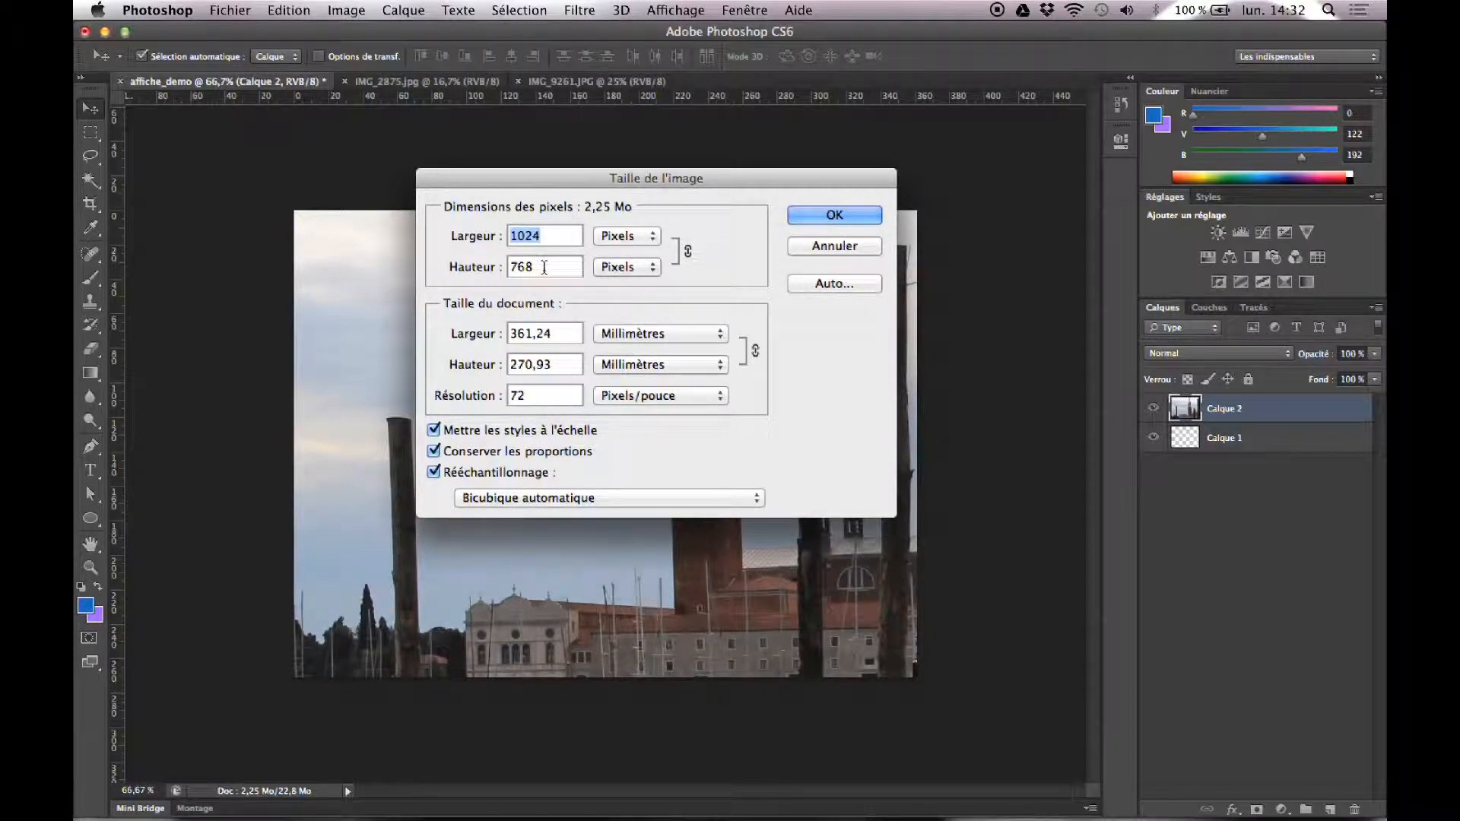
left_click(821, 219)
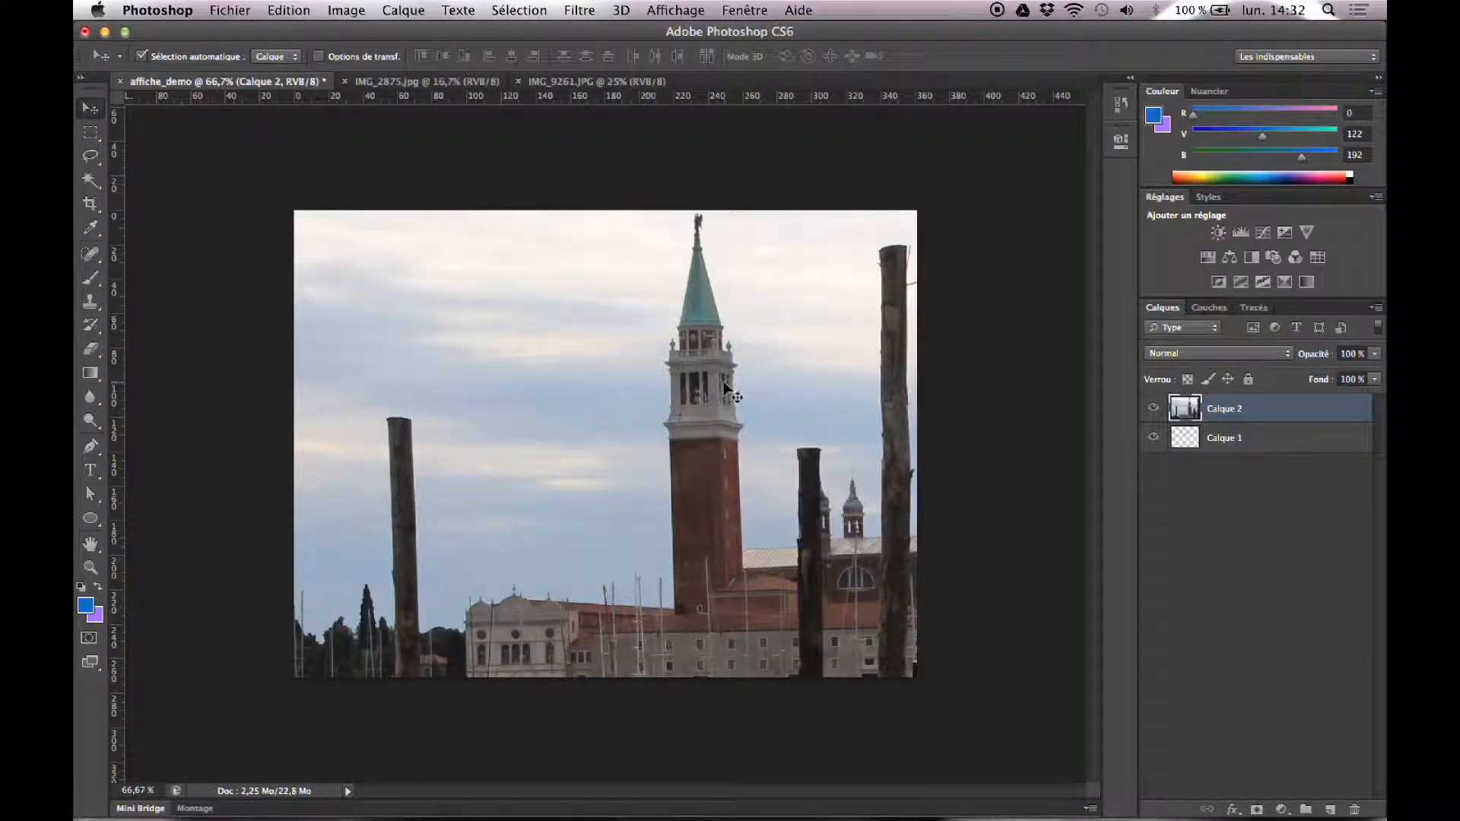
- Move the photo layer to the right so the bell tower sits nearer the canvas edge, and try a free transform on it
mouse_move(625, 408)
left_mouse_down()
mouse_move(520, 409)
mouse_move(461, 386)
mouse_move(423, 400)
mouse_move(289, 395)
mouse_move(449, 417)
mouse_move(596, 414)
mouse_move(737, 400)
mouse_move(765, 368)
mouse_move(608, 404)
left_mouse_up()
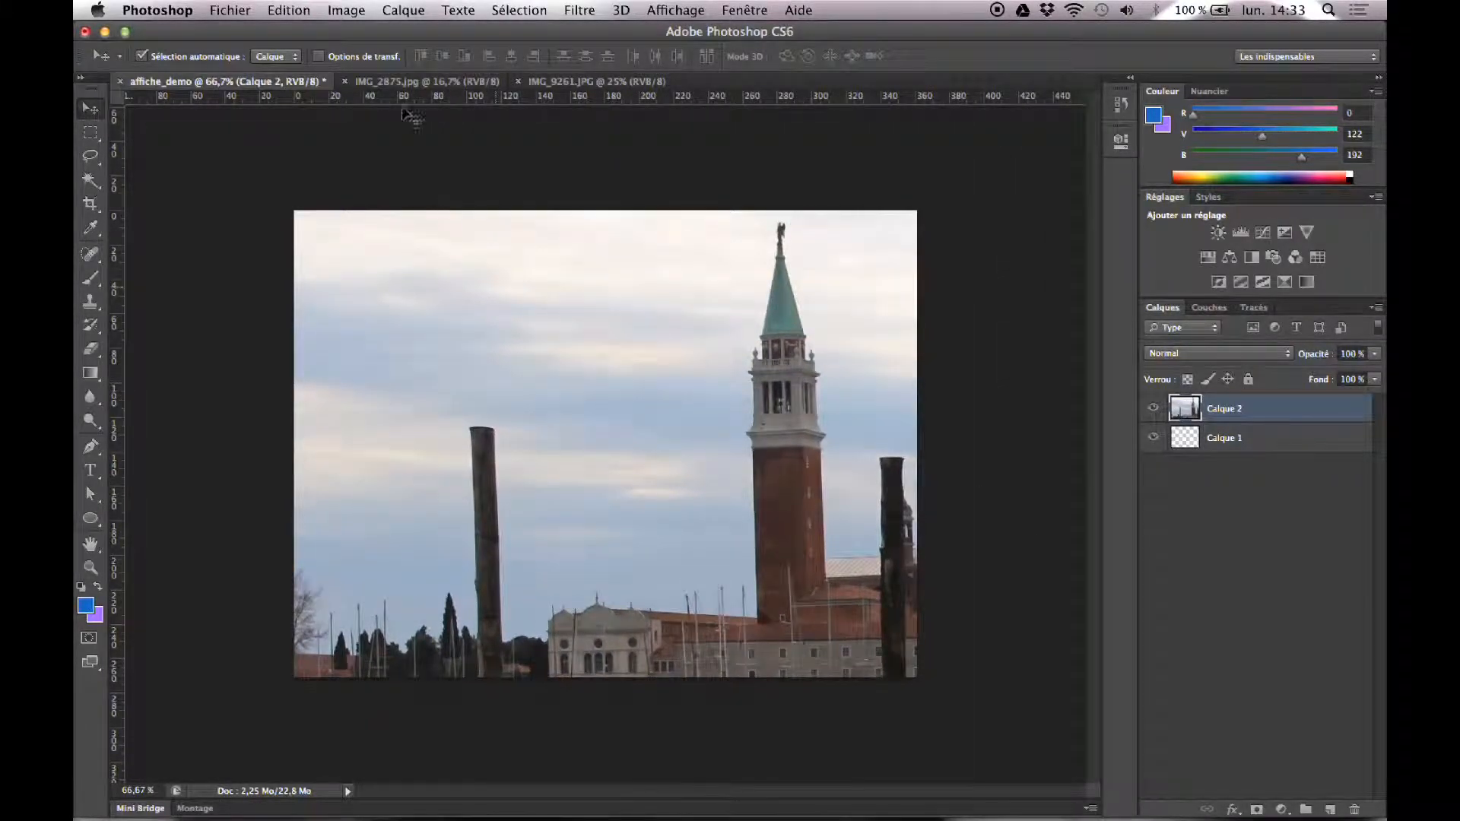
left_click(304, 12)
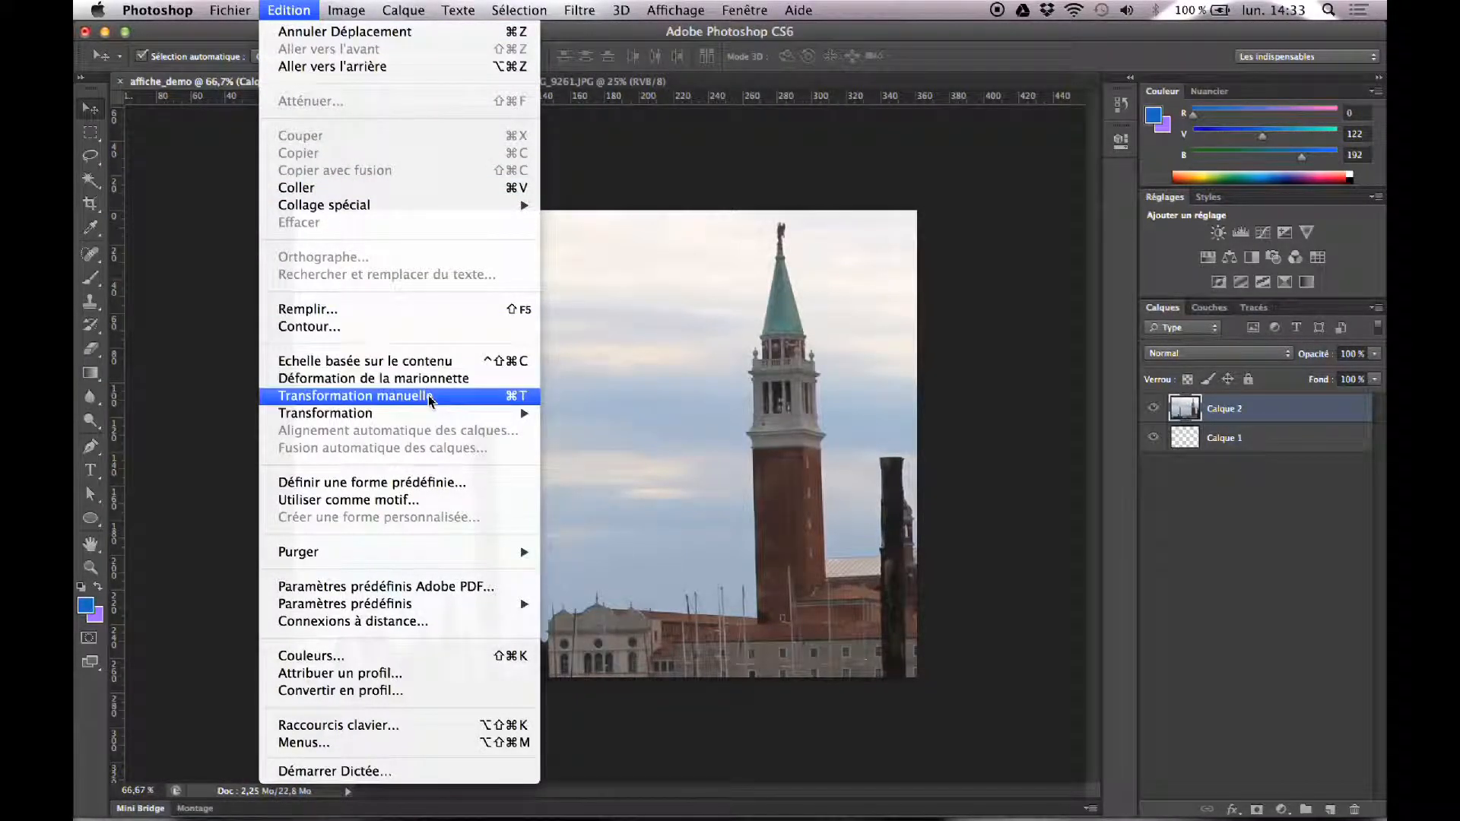
mouse_move(431, 415)
left_click(476, 401)
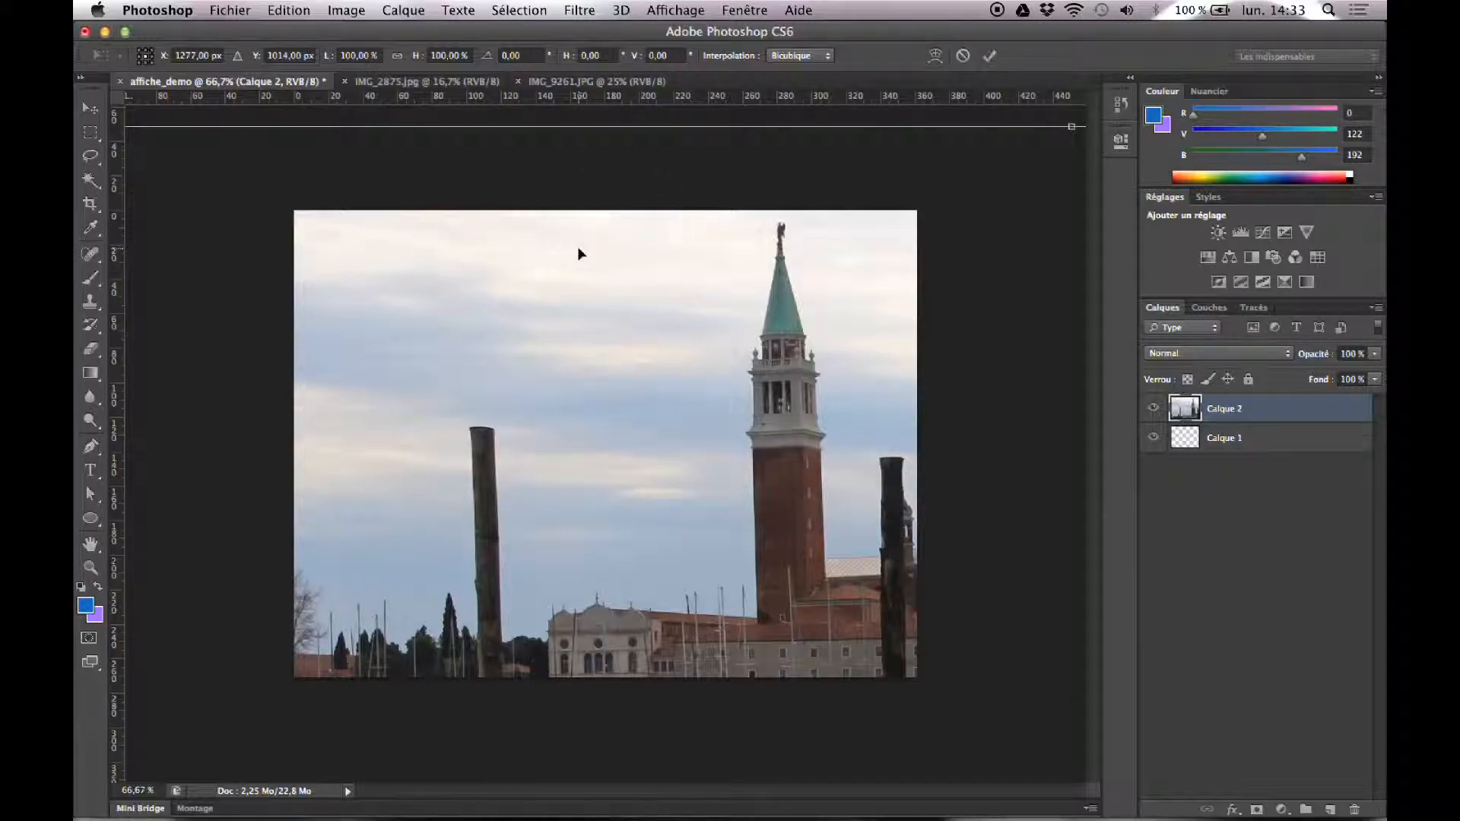
- Start a free transform on the Calque 2 photo layer with its whole bounding box in view at 16.67% zoom
left_click(93, 569)
left_click(166, 57)
left_click(583, 392)
left_click(583, 392)
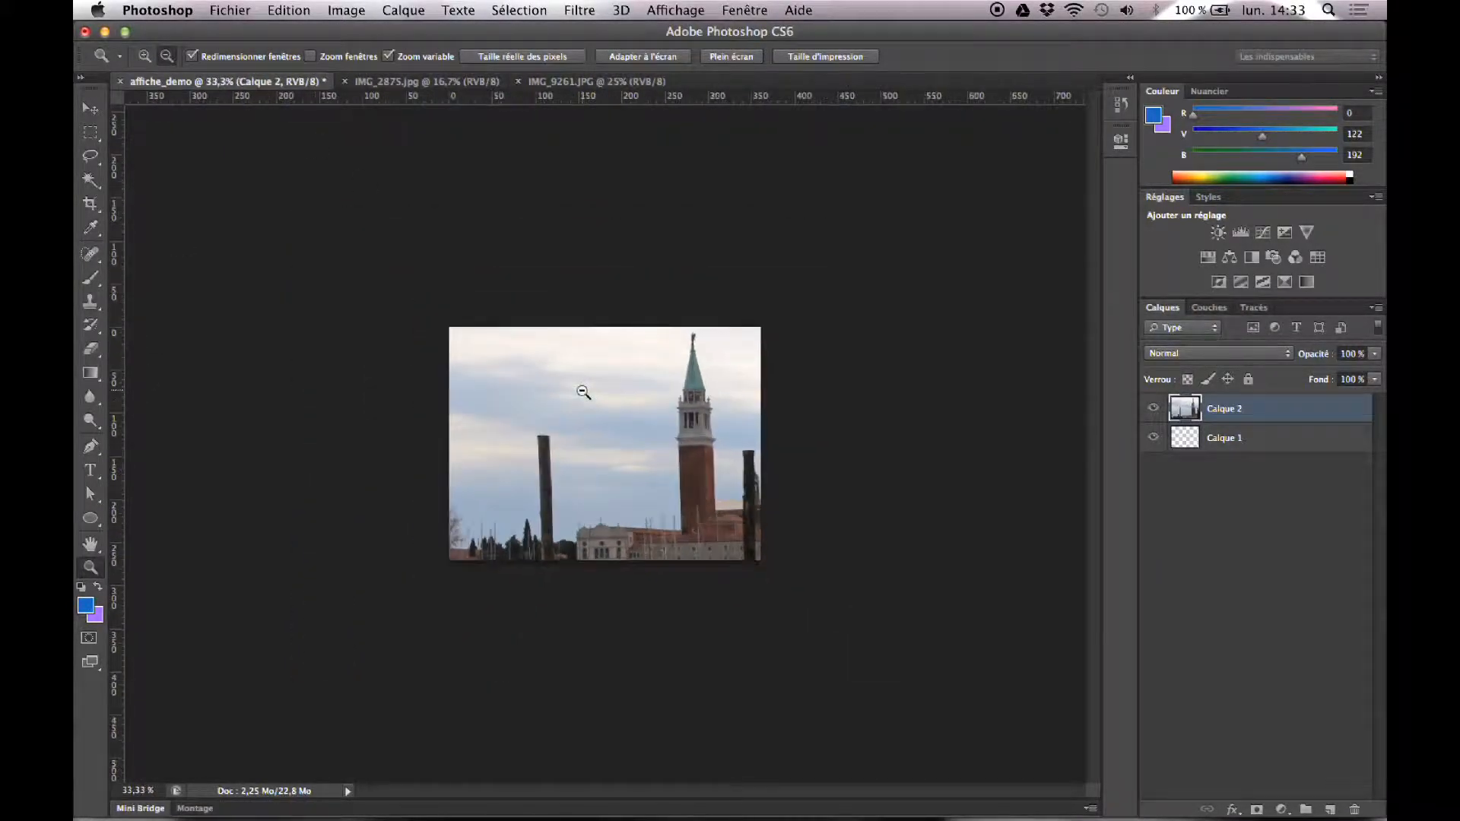
left_click(583, 392)
left_click(583, 393)
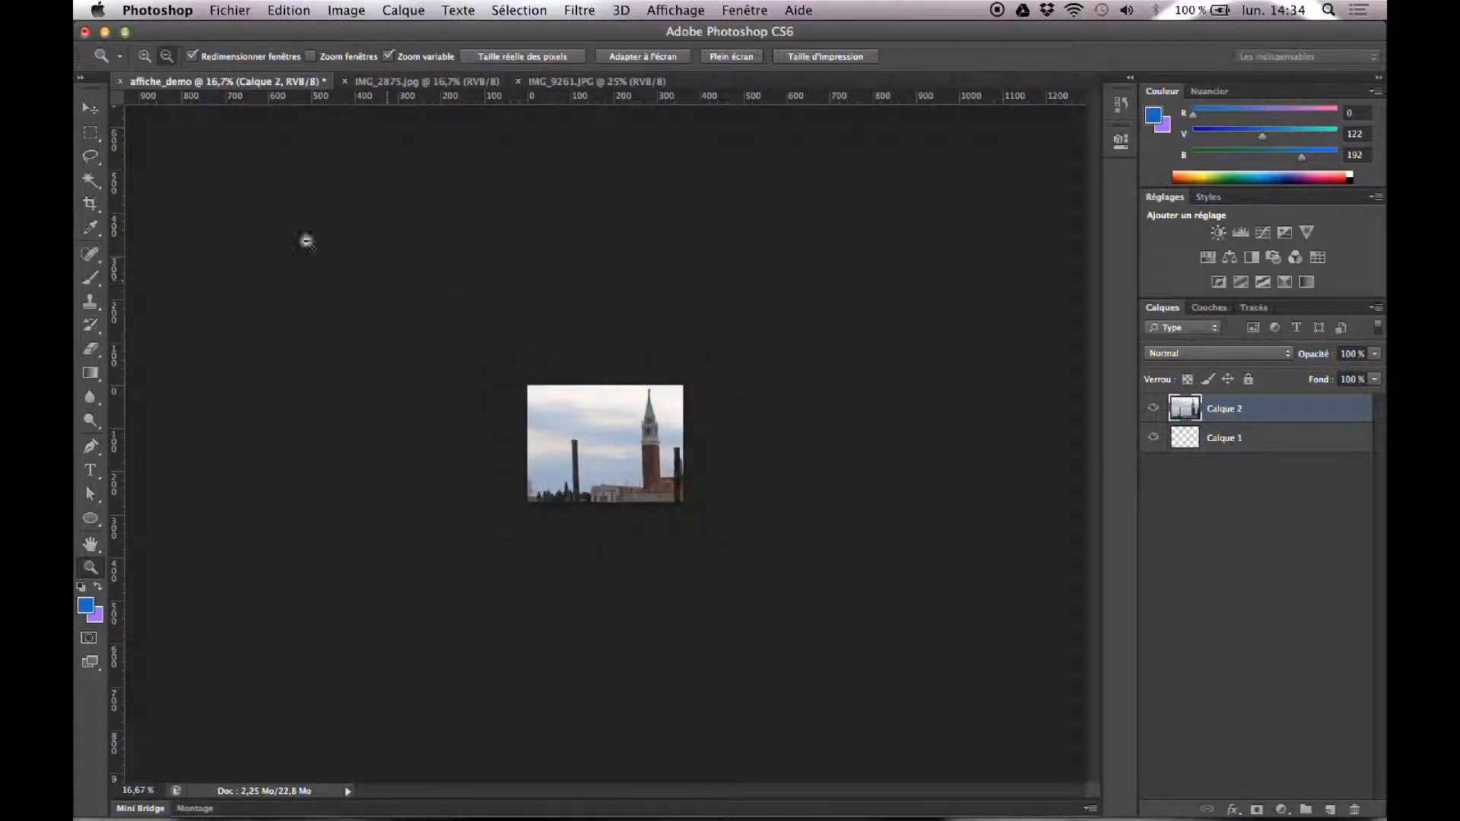
left_click(95, 114)
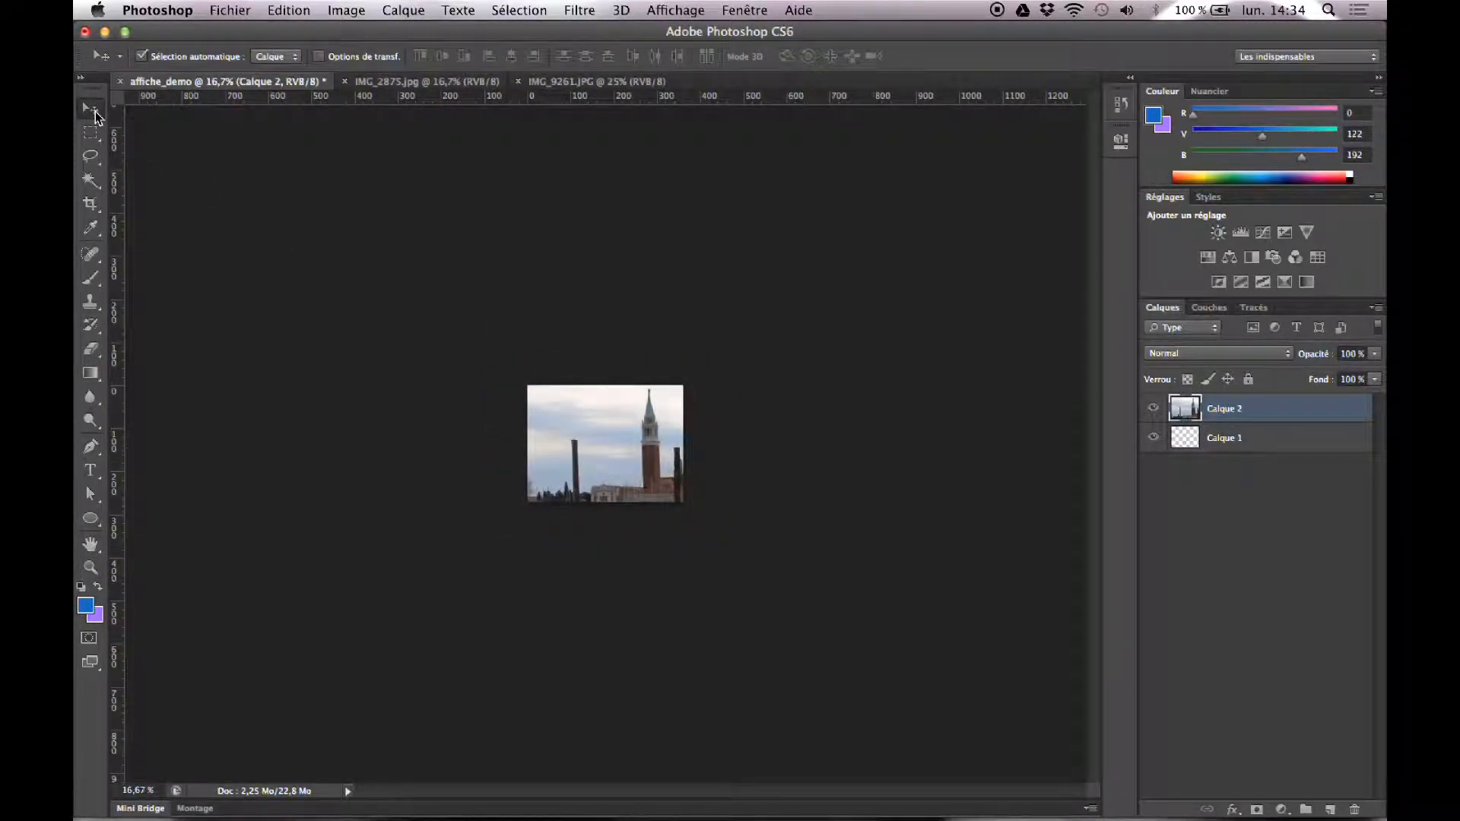
left_click(289, 10)
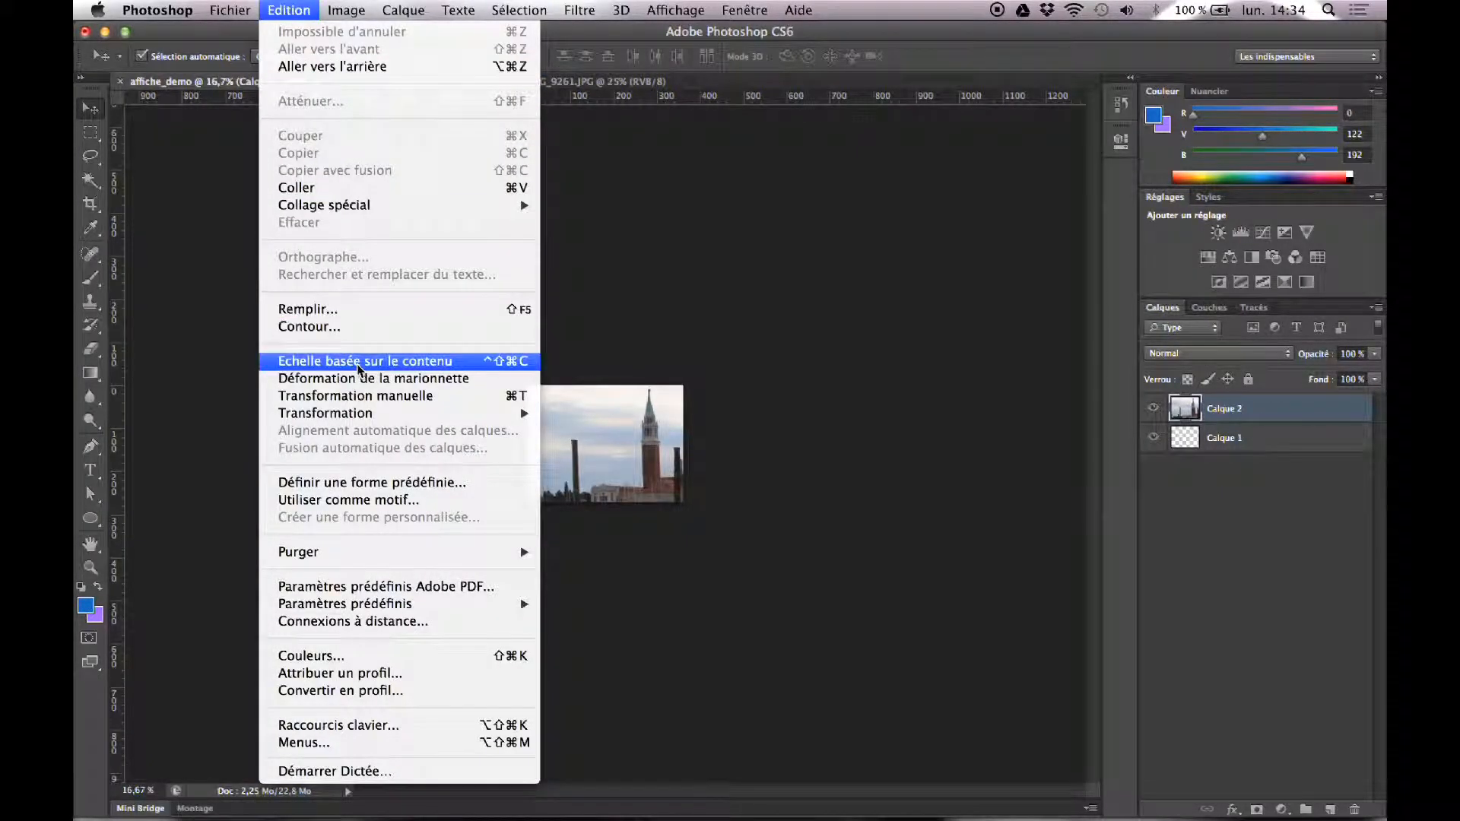
left_click(360, 396)
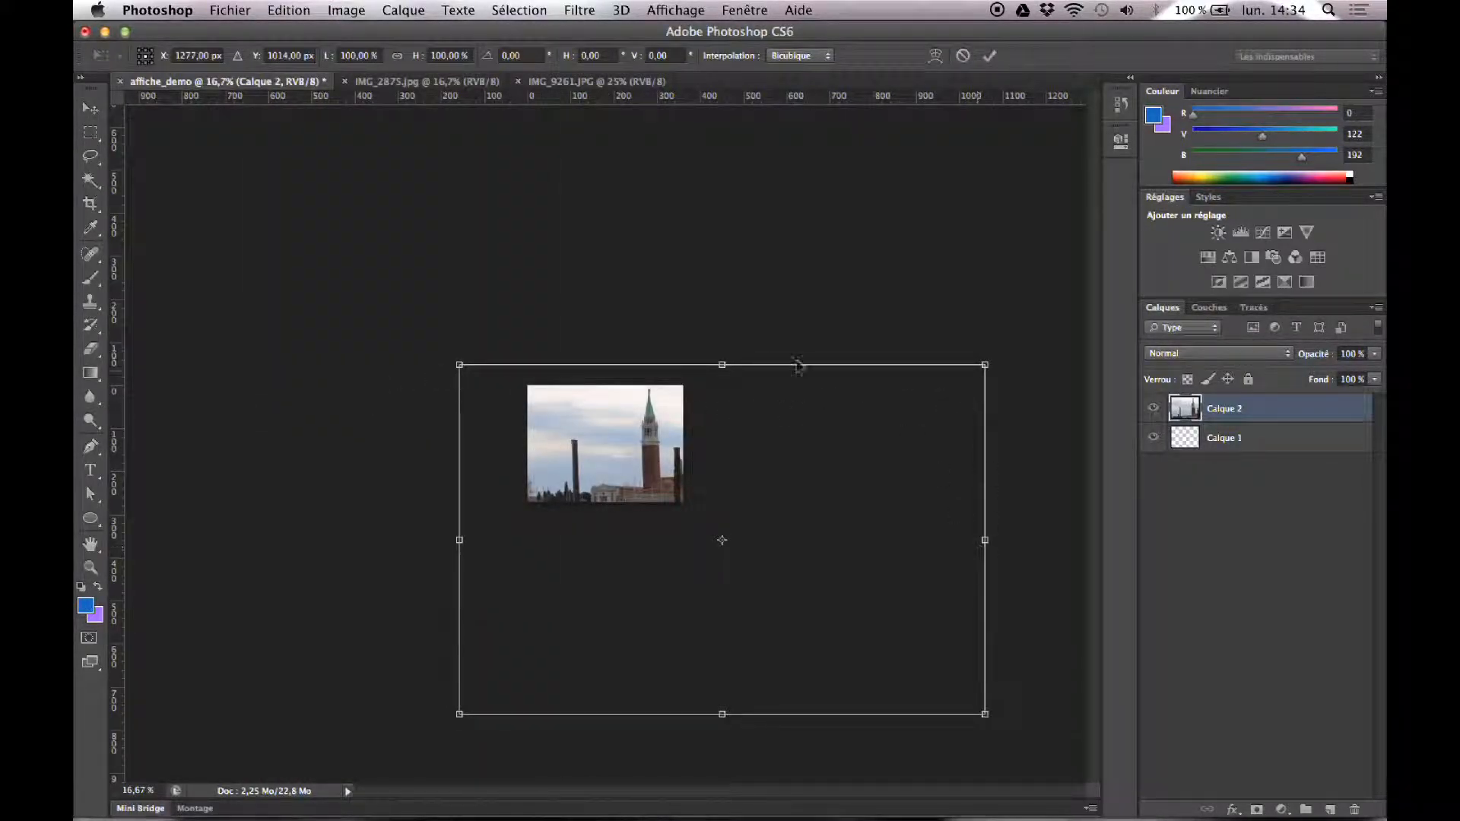
- Reposition the photo within the free transform to about X 1438 px, Y 966 px
left_click_drag(625, 458, 604, 458)
key("v")
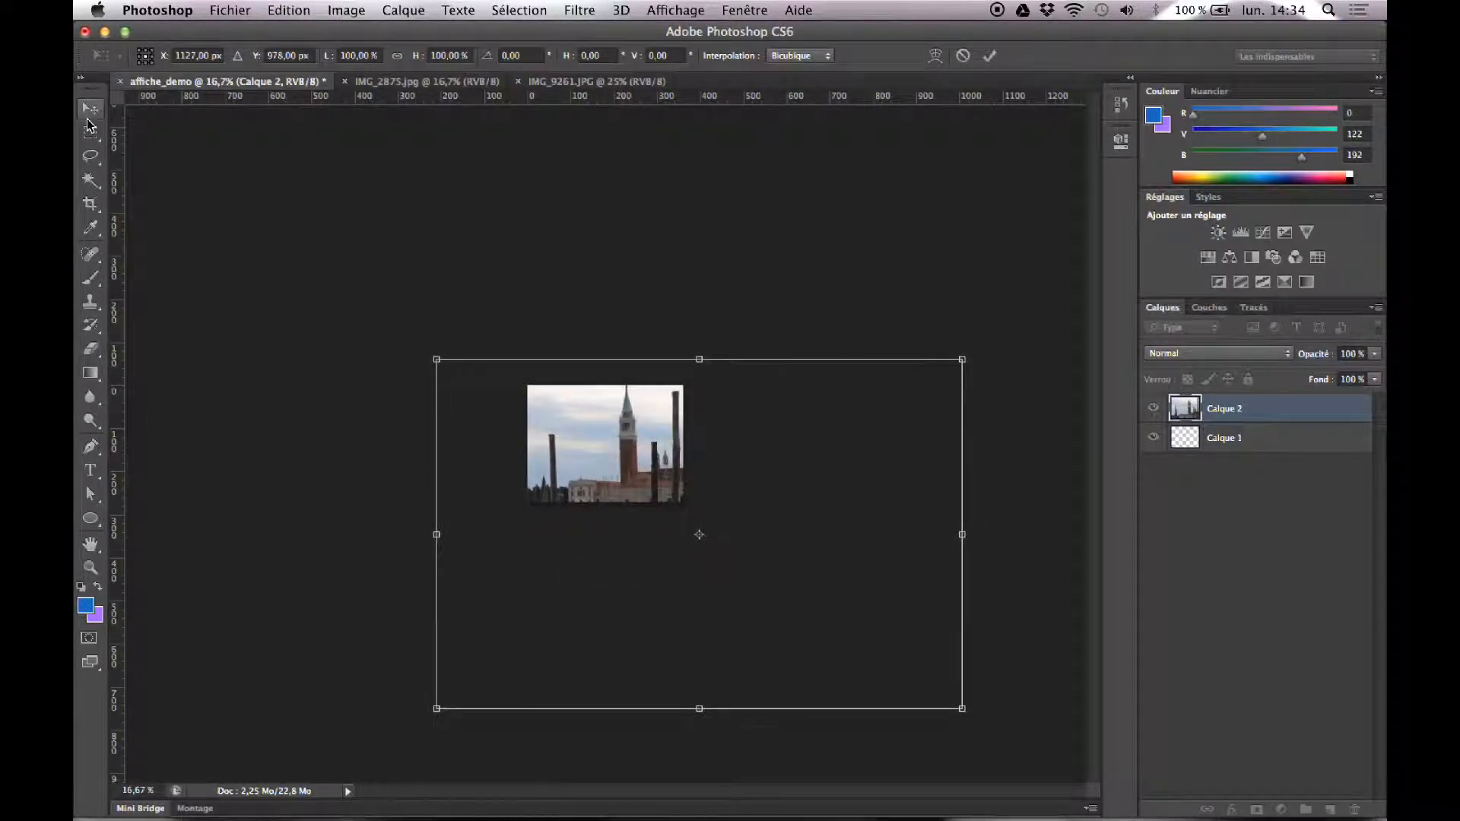
left_click(791, 295)
left_click_drag(637, 444, 690, 439)
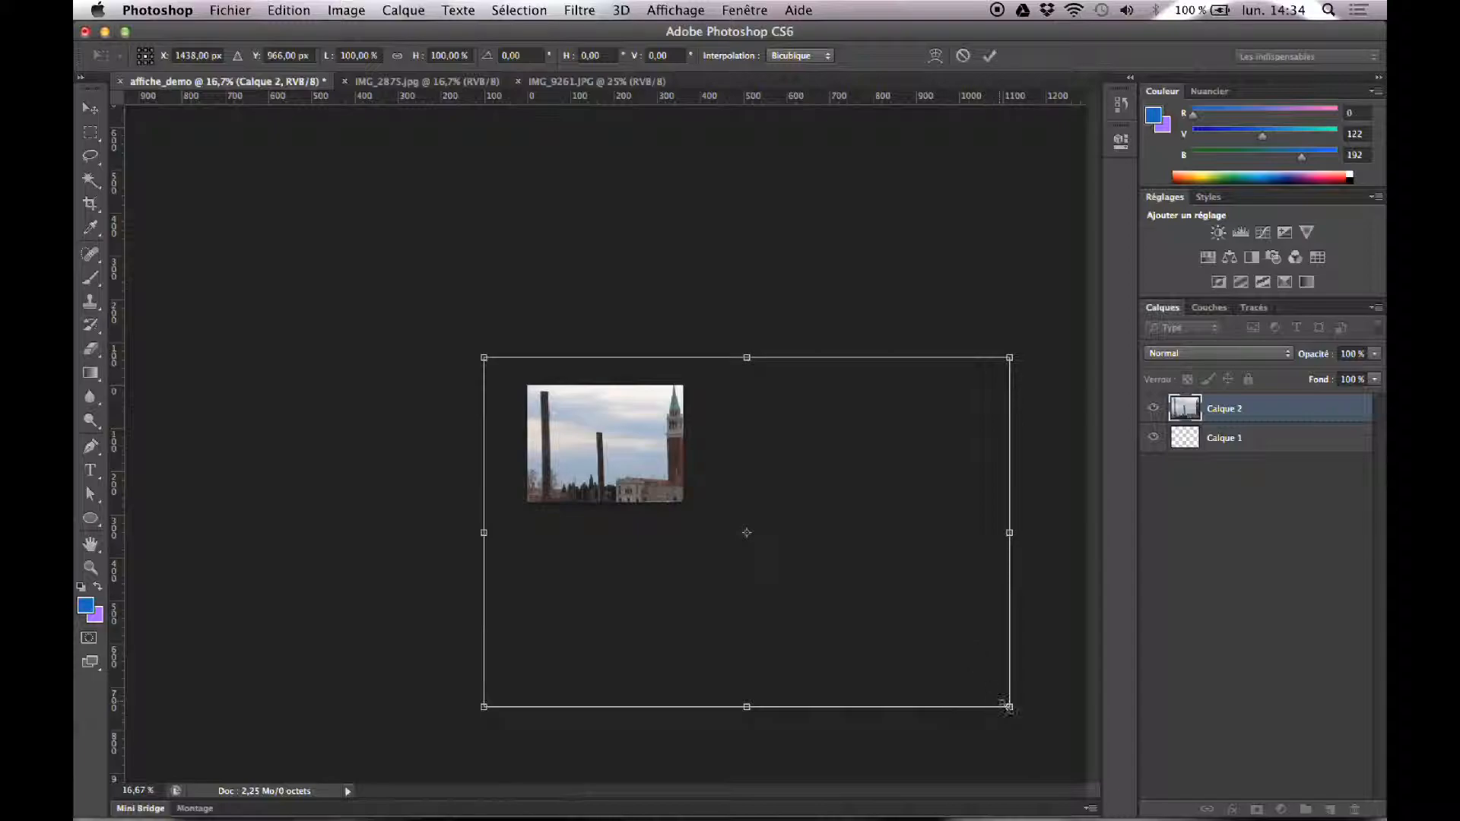
- Shrink the photo layer to 85.79% width and link its height to the same percentage to keep the proportions
left_click_drag(1008, 705, 935, 678)
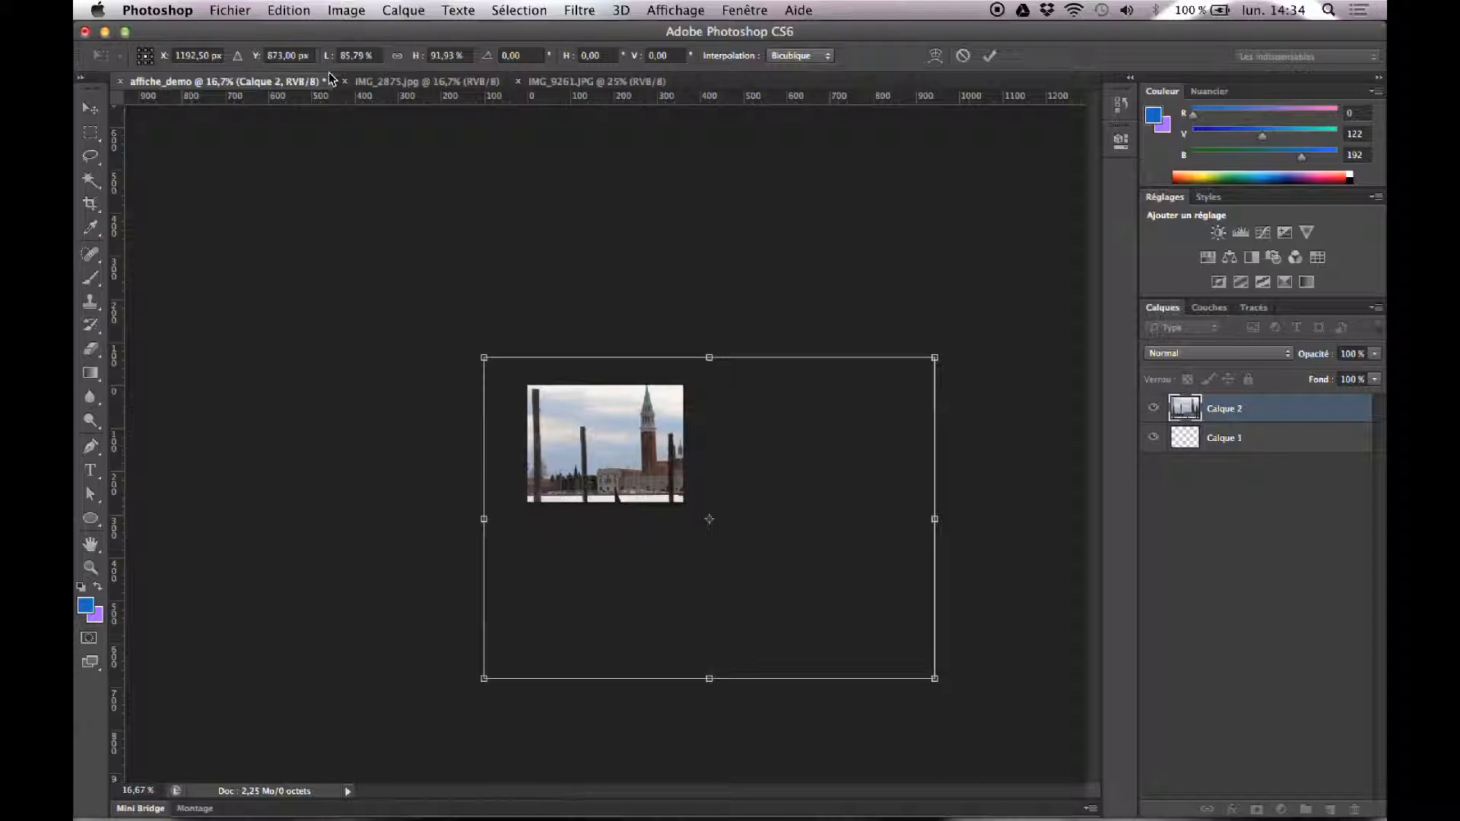
left_click(397, 57)
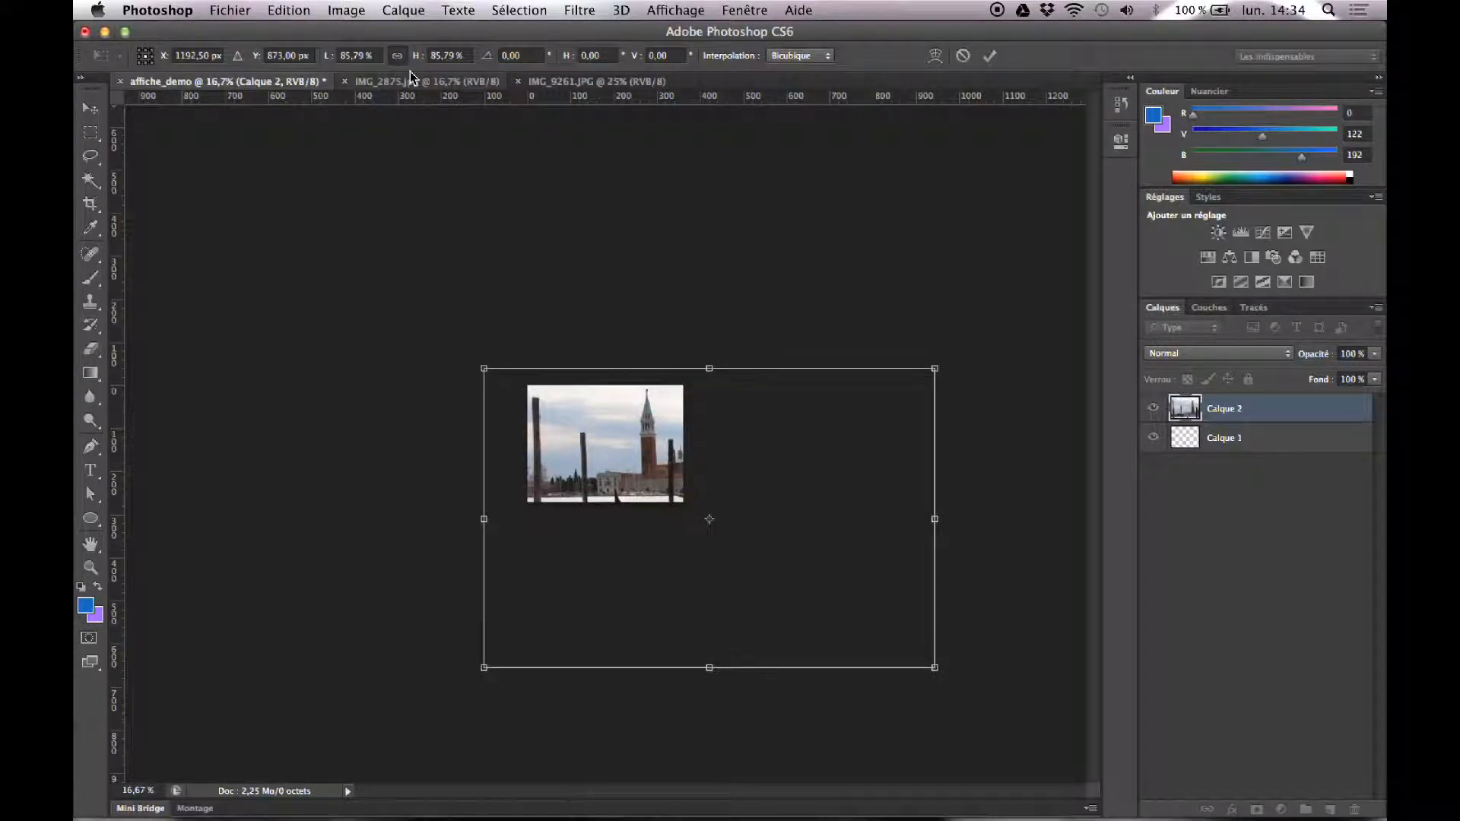
- Scale the photo layer down to 49.07% width within the free transform and link its height to the same percentage
mouse_move(916, 667)
left_mouse_down()
mouse_move(827, 592)
mouse_move(959, 680)
mouse_move(783, 574)
mouse_move(939, 676)
mouse_move(786, 584)
mouse_move(843, 600)
mouse_move(921, 660)
left_mouse_up()
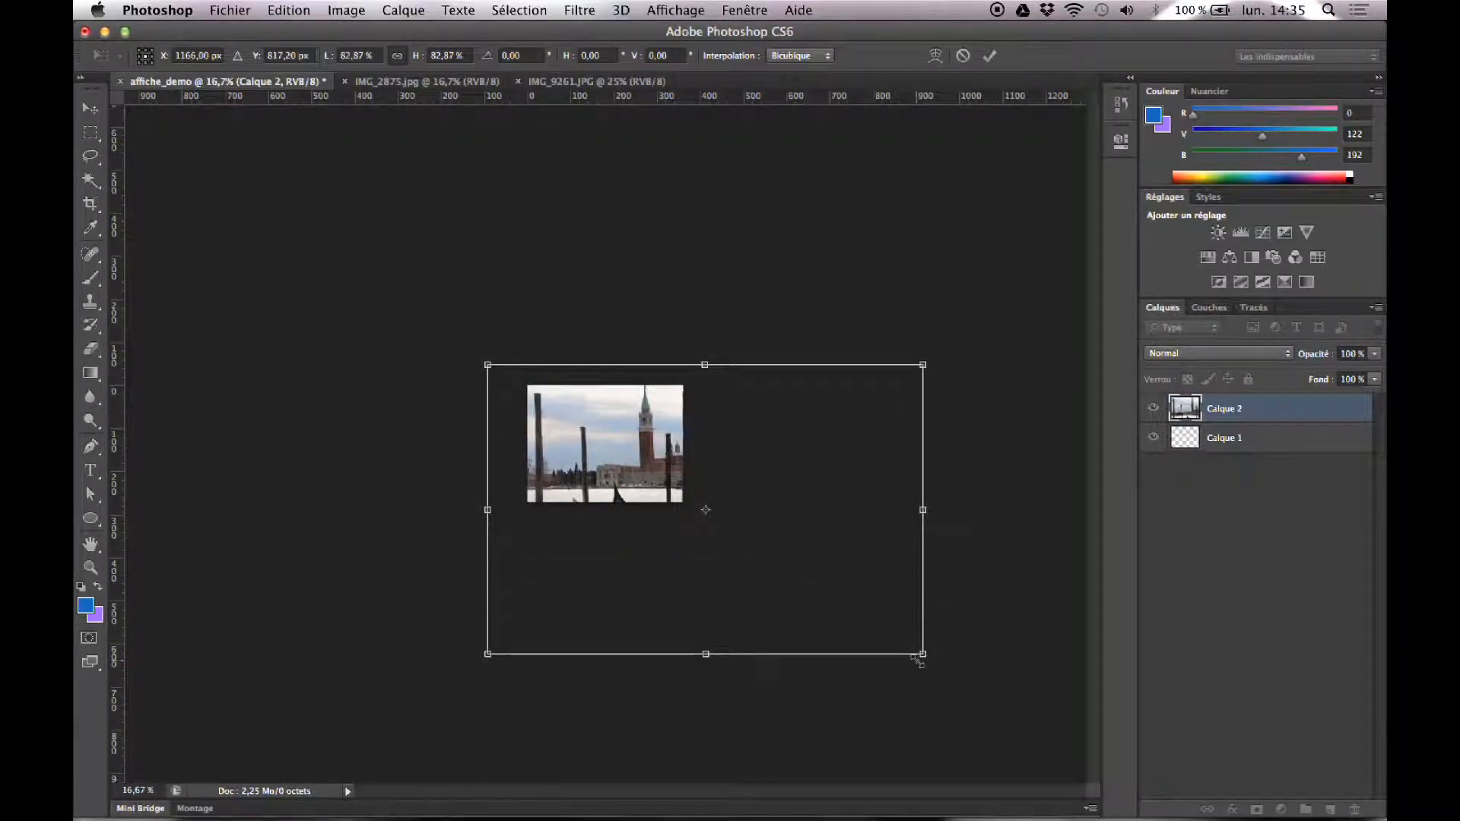
left_click_drag(926, 505, 745, 510)
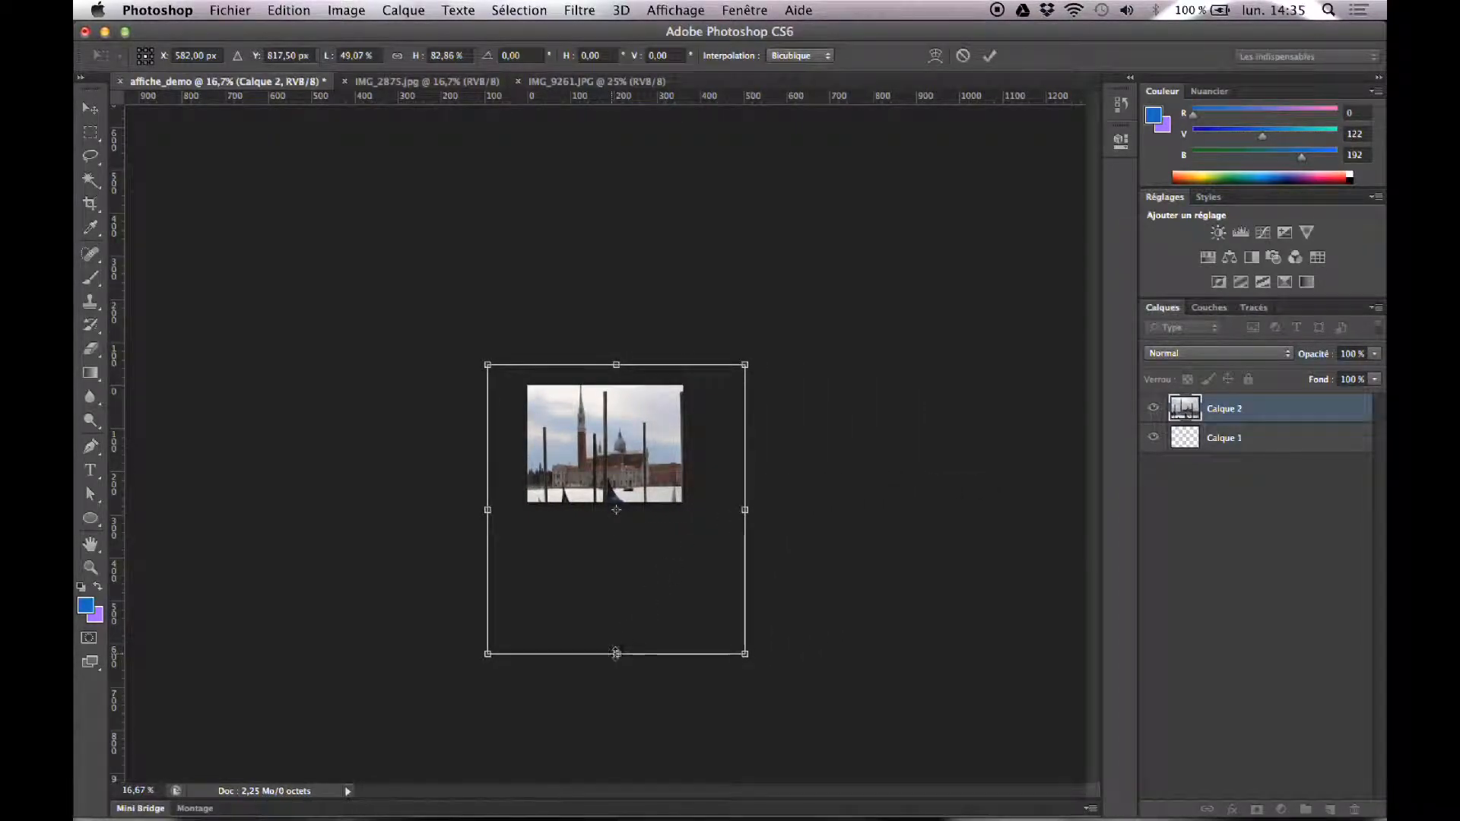
left_click_drag(616, 653, 615, 528)
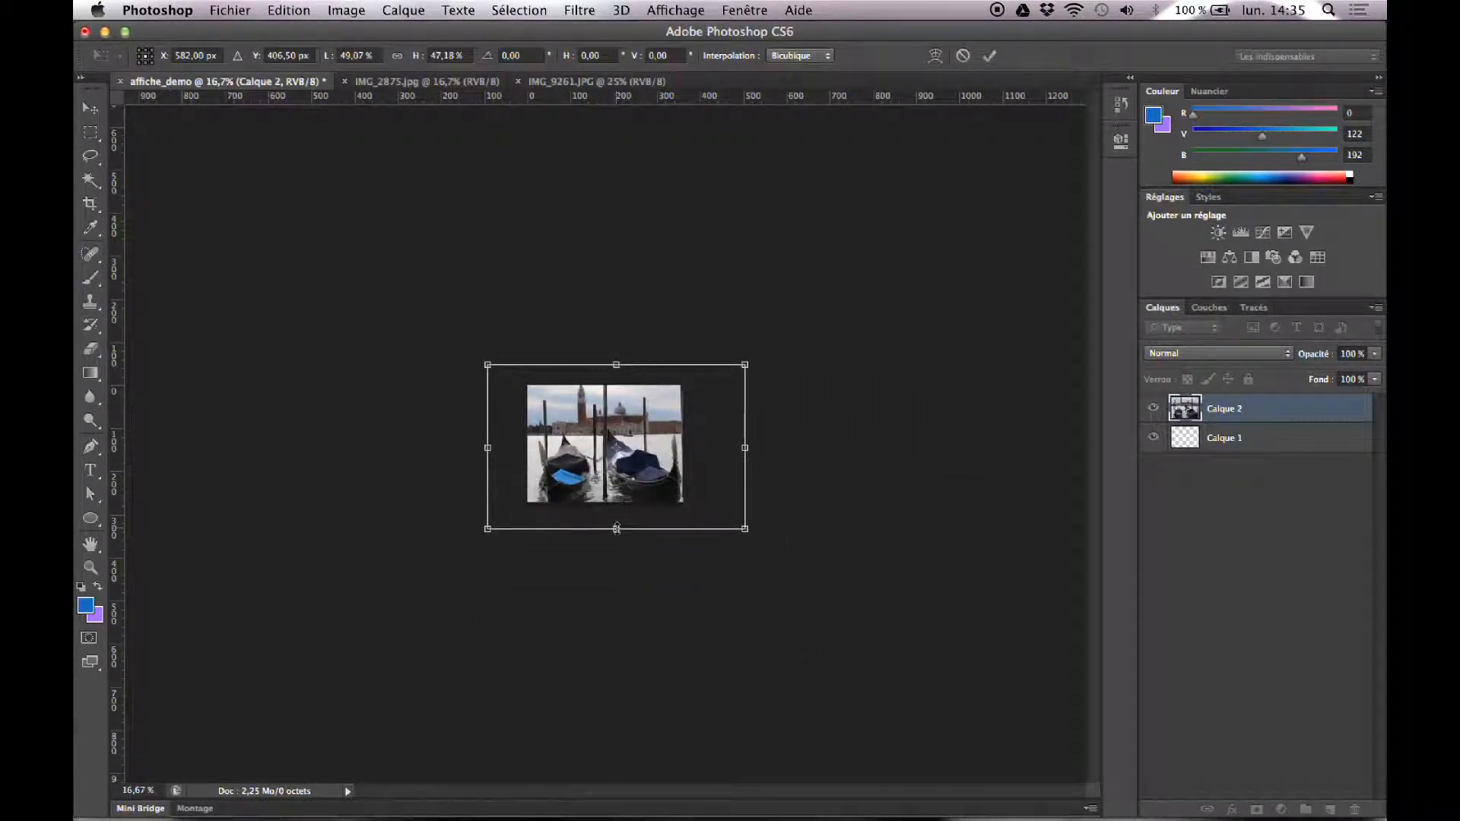
left_click(401, 57)
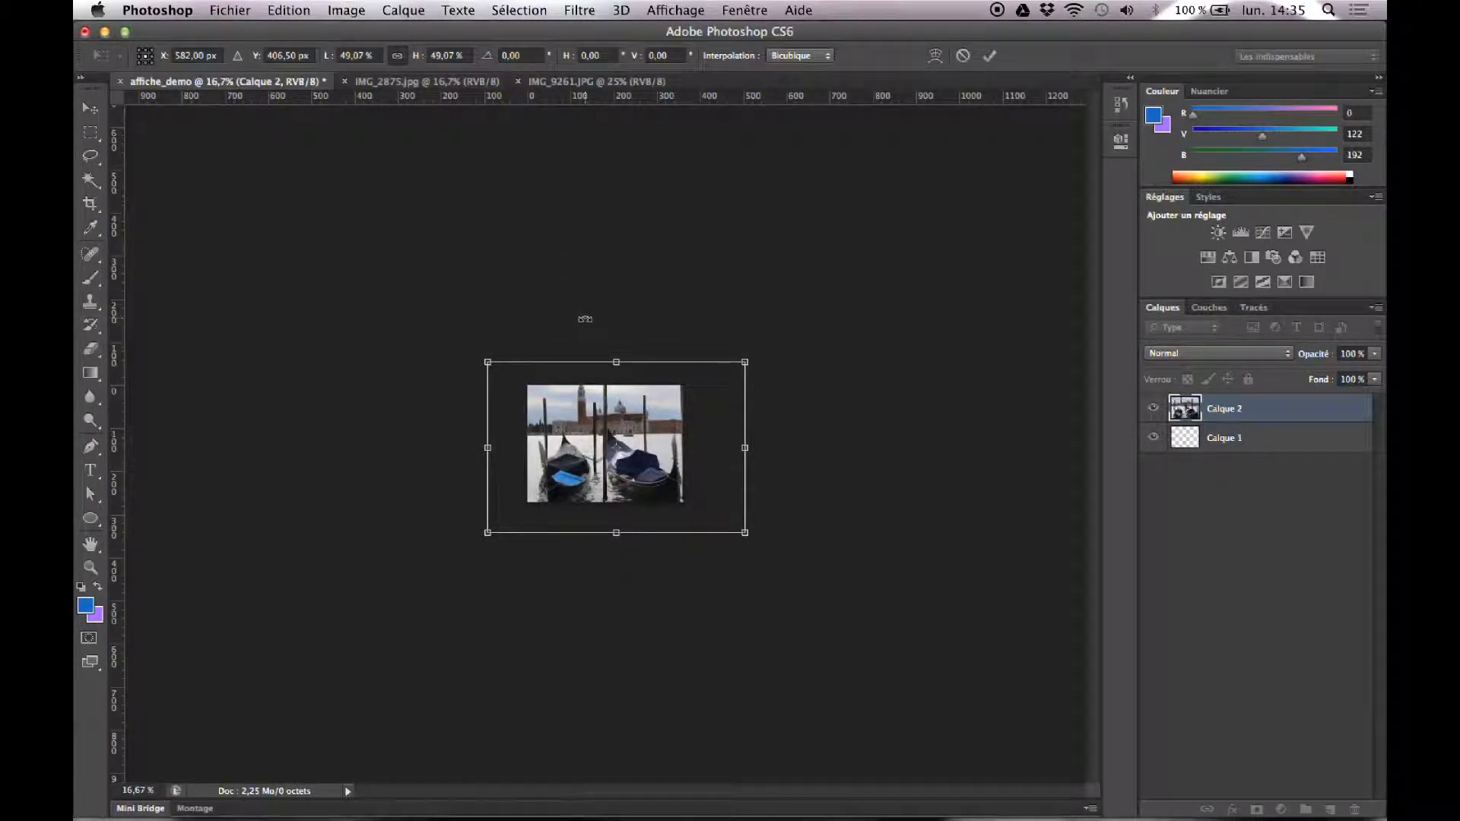
- Shrink the unlinked photo layer to about 27.23% by 27.26%, place it at about X 485.5 px, Y 327 px, and apply the transform
left_click(402, 57)
left_click_drag(745, 362, 712, 382)
left_click_drag(713, 533, 609, 502)
left_click_drag(577, 419, 618, 423)
mouse_move(668, 480)
left_mouse_down()
mouse_move(720, 517)
mouse_move(672, 485)
left_mouse_up()
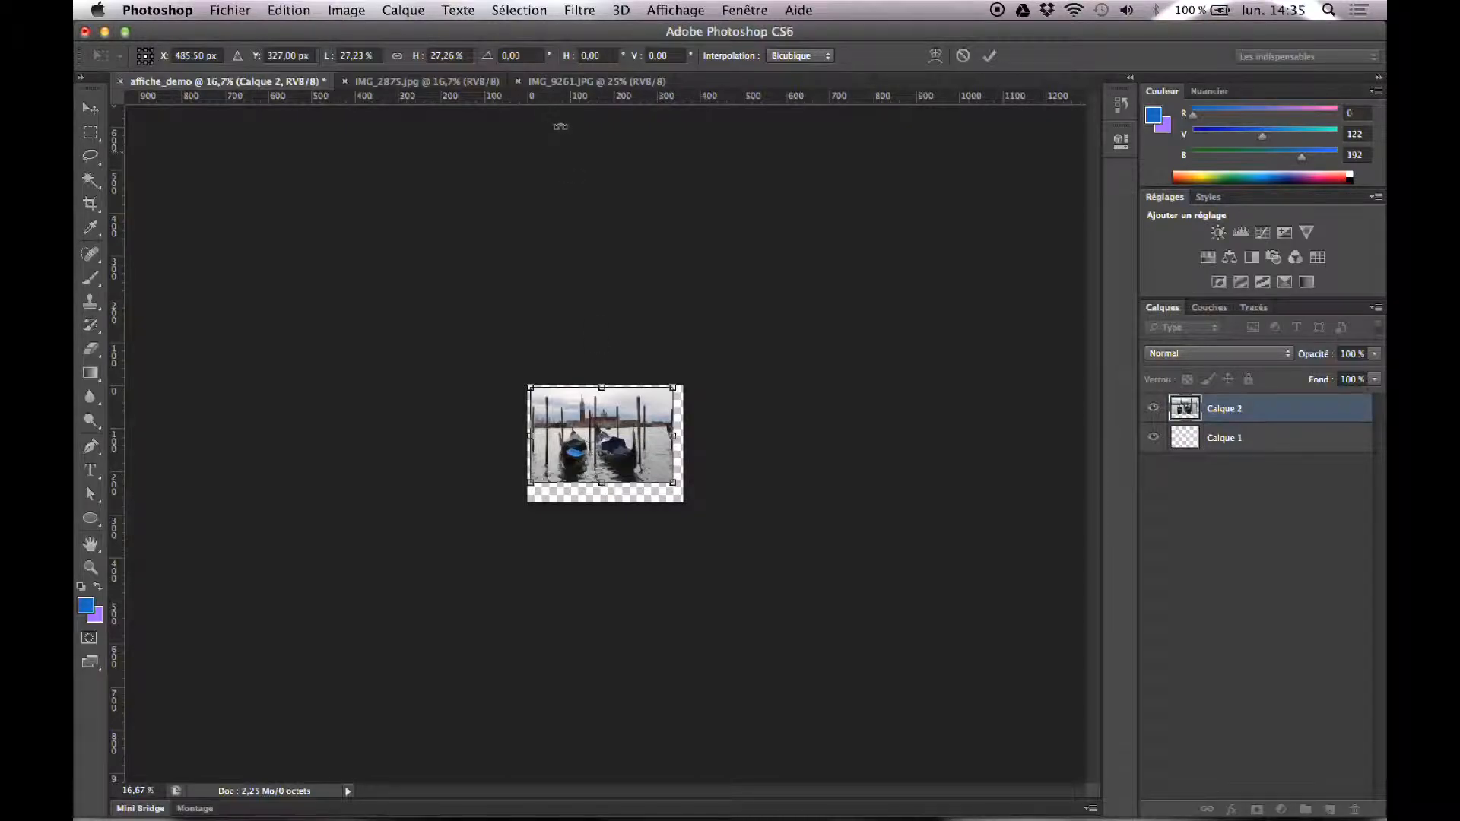
left_click(990, 57)
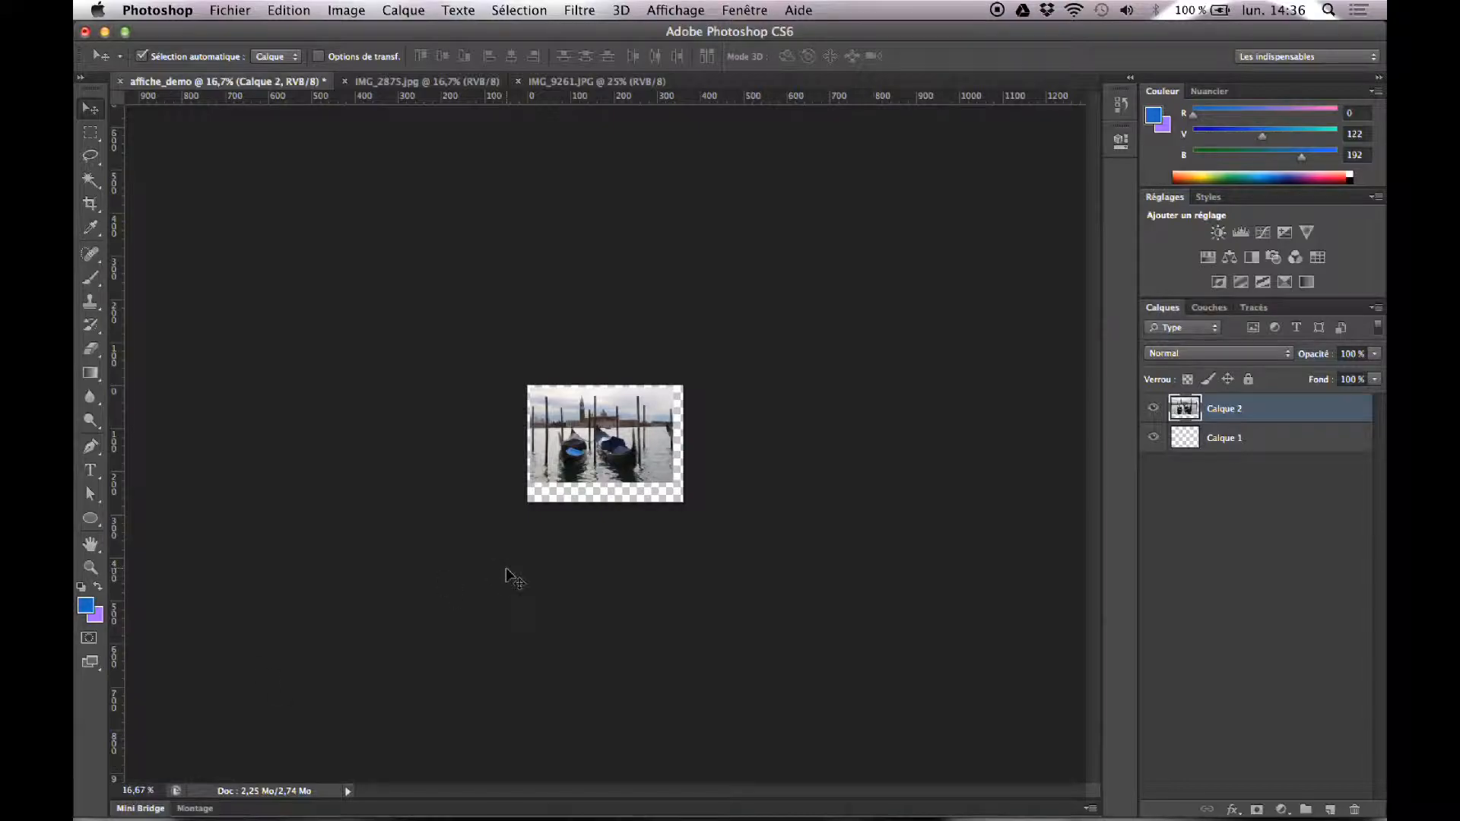
- Zoom into the resized gondola photo to examine the blue-covered gondola in close-up at up to 500%, then at 200%
left_click(90, 568)
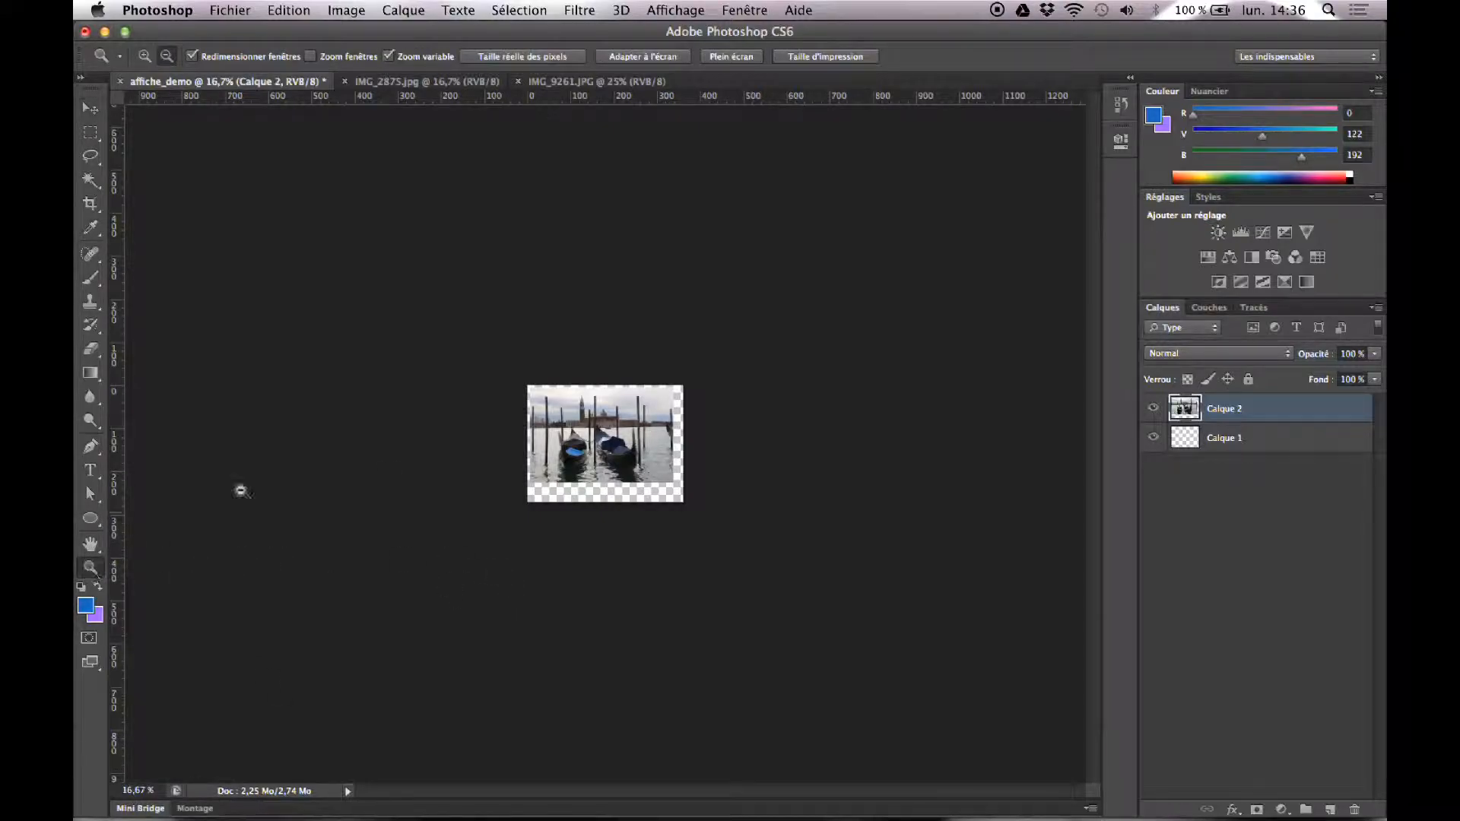
left_click(144, 56)
left_click(593, 439)
left_click(594, 440)
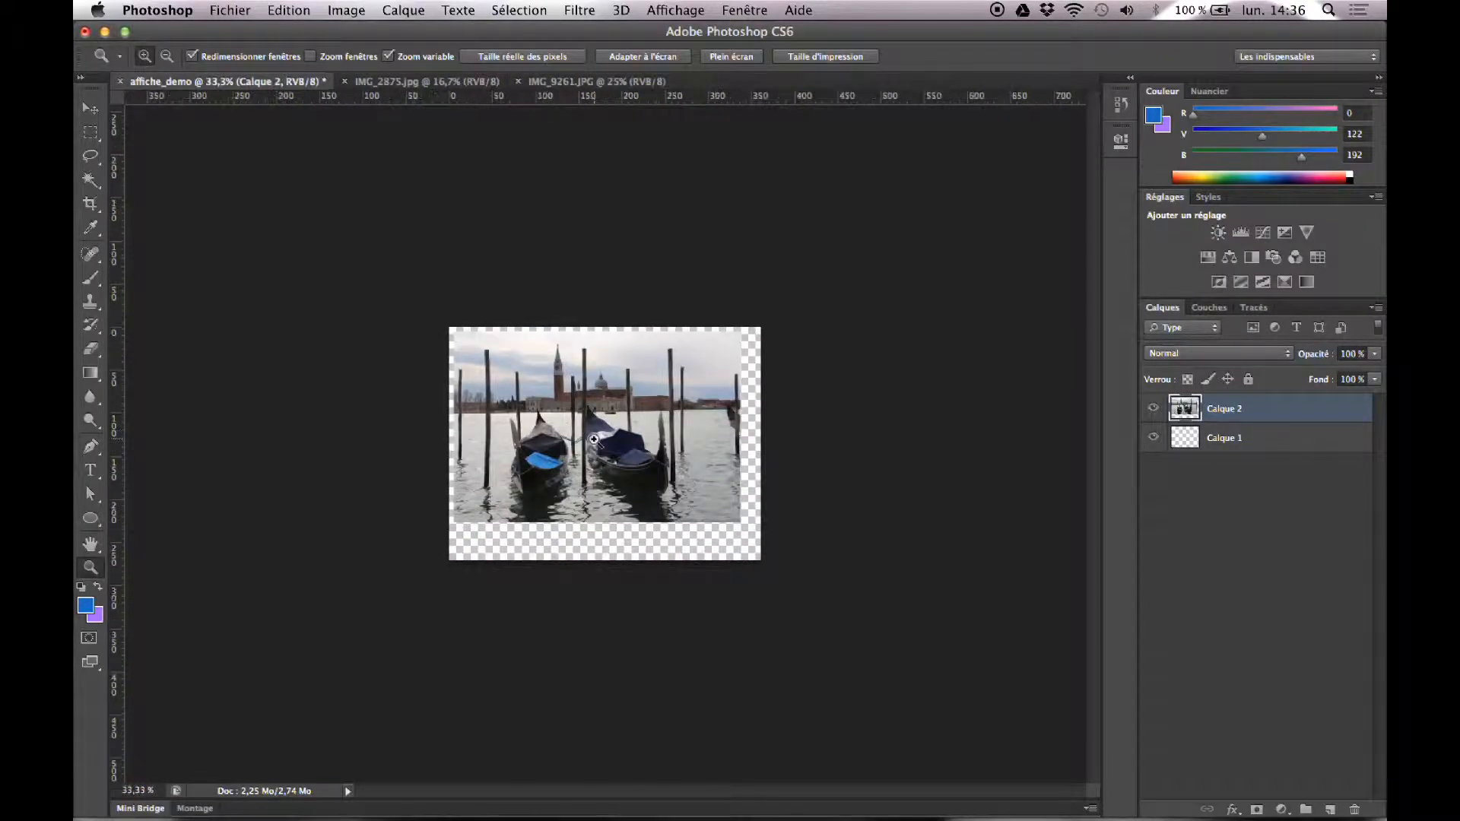
left_click(593, 439)
left_click(594, 440)
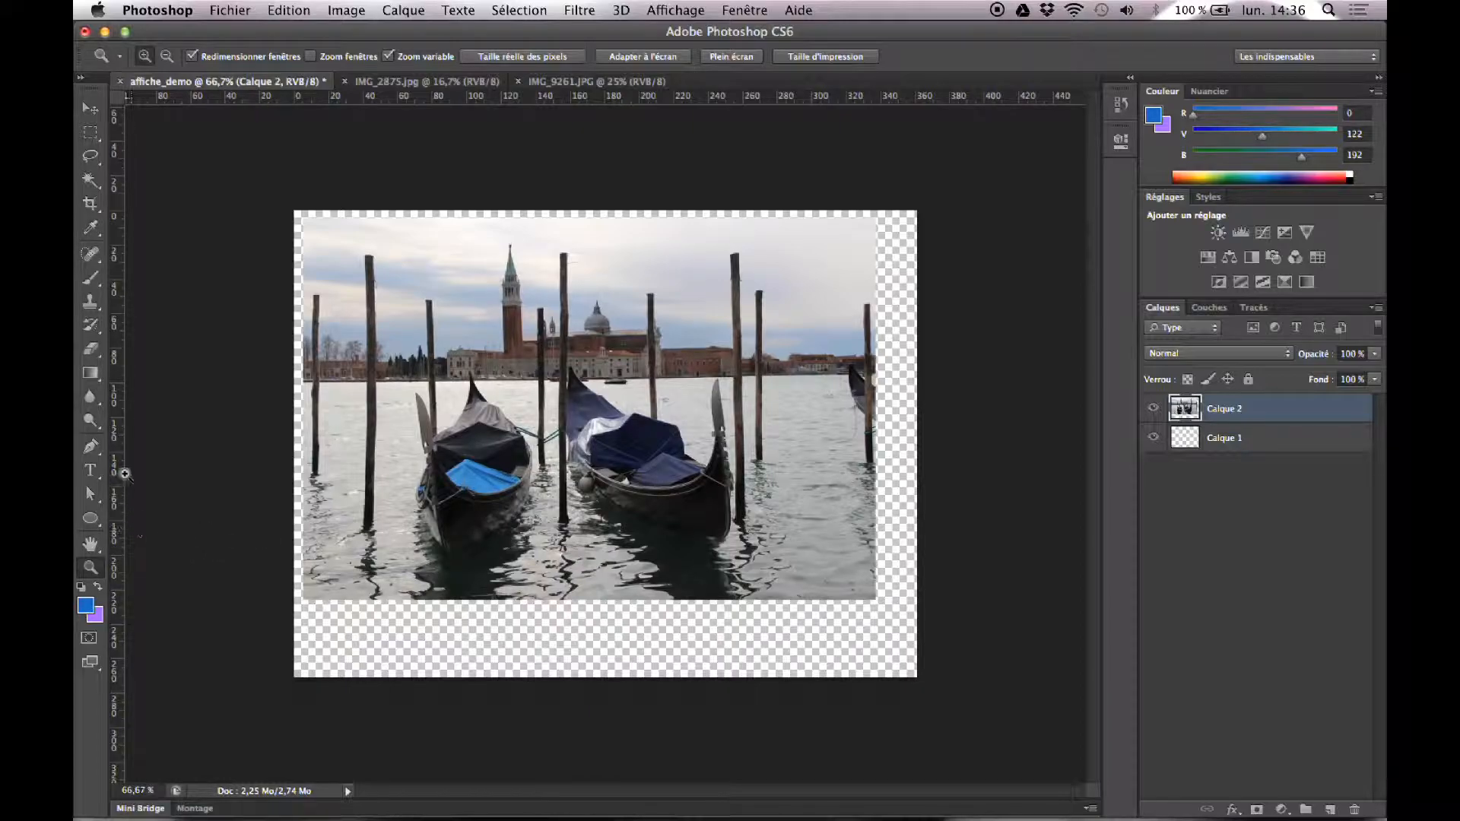
left_click(90, 113)
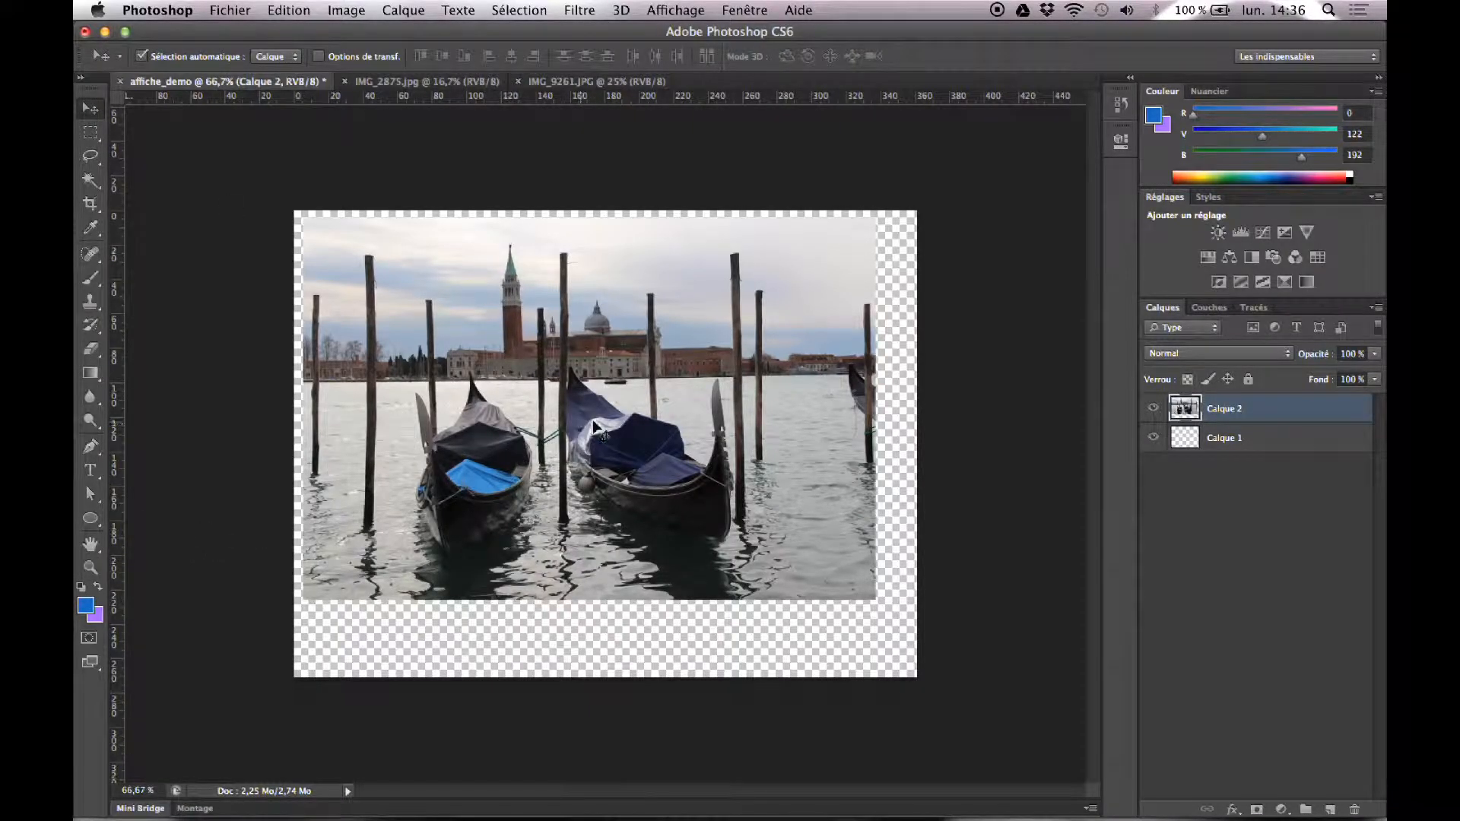
key("z")
left_click_drag(593, 420, 594, 420)
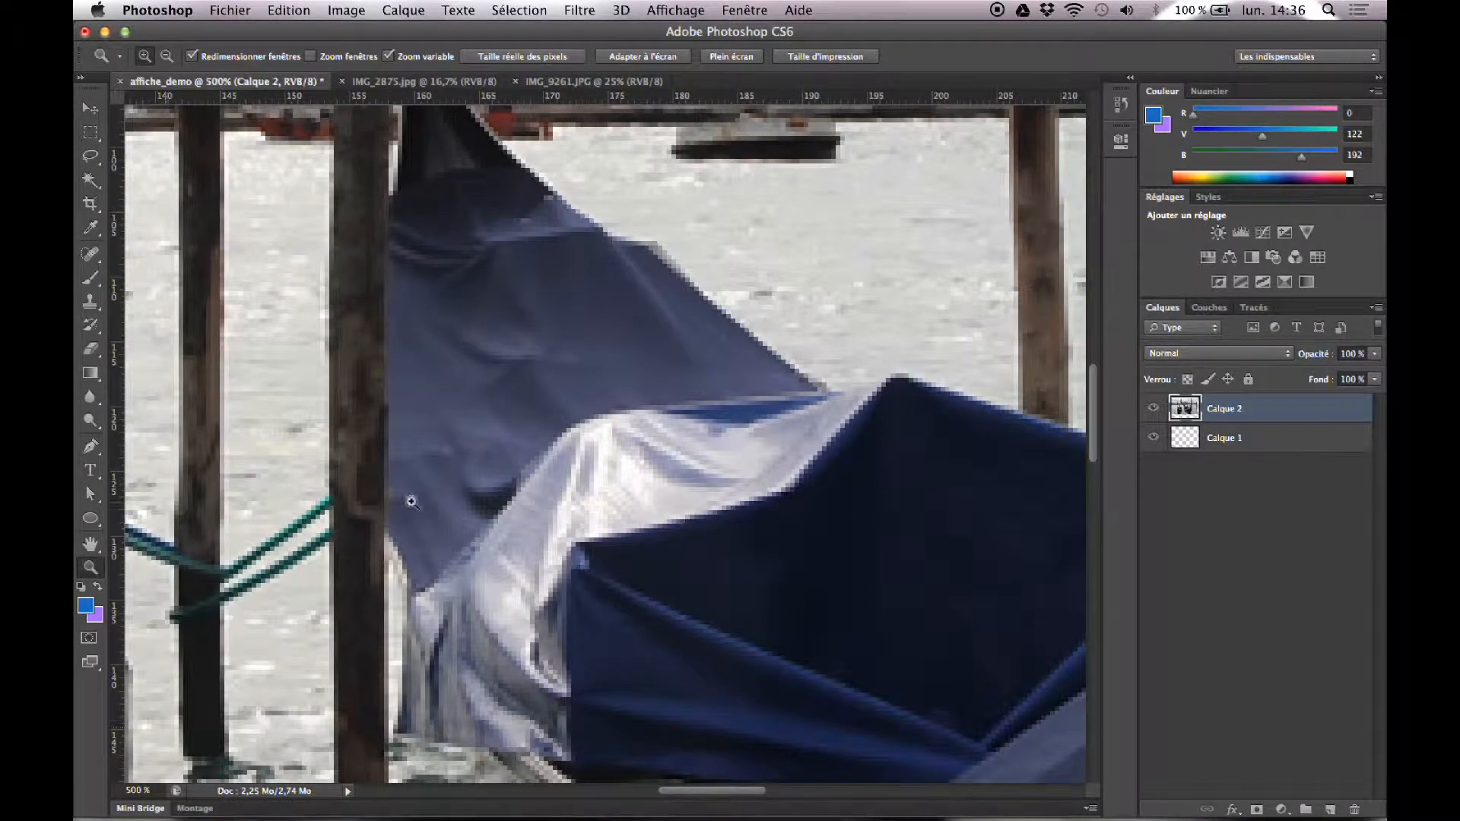
key("alt")
left_click_drag(497, 424, 497, 424)
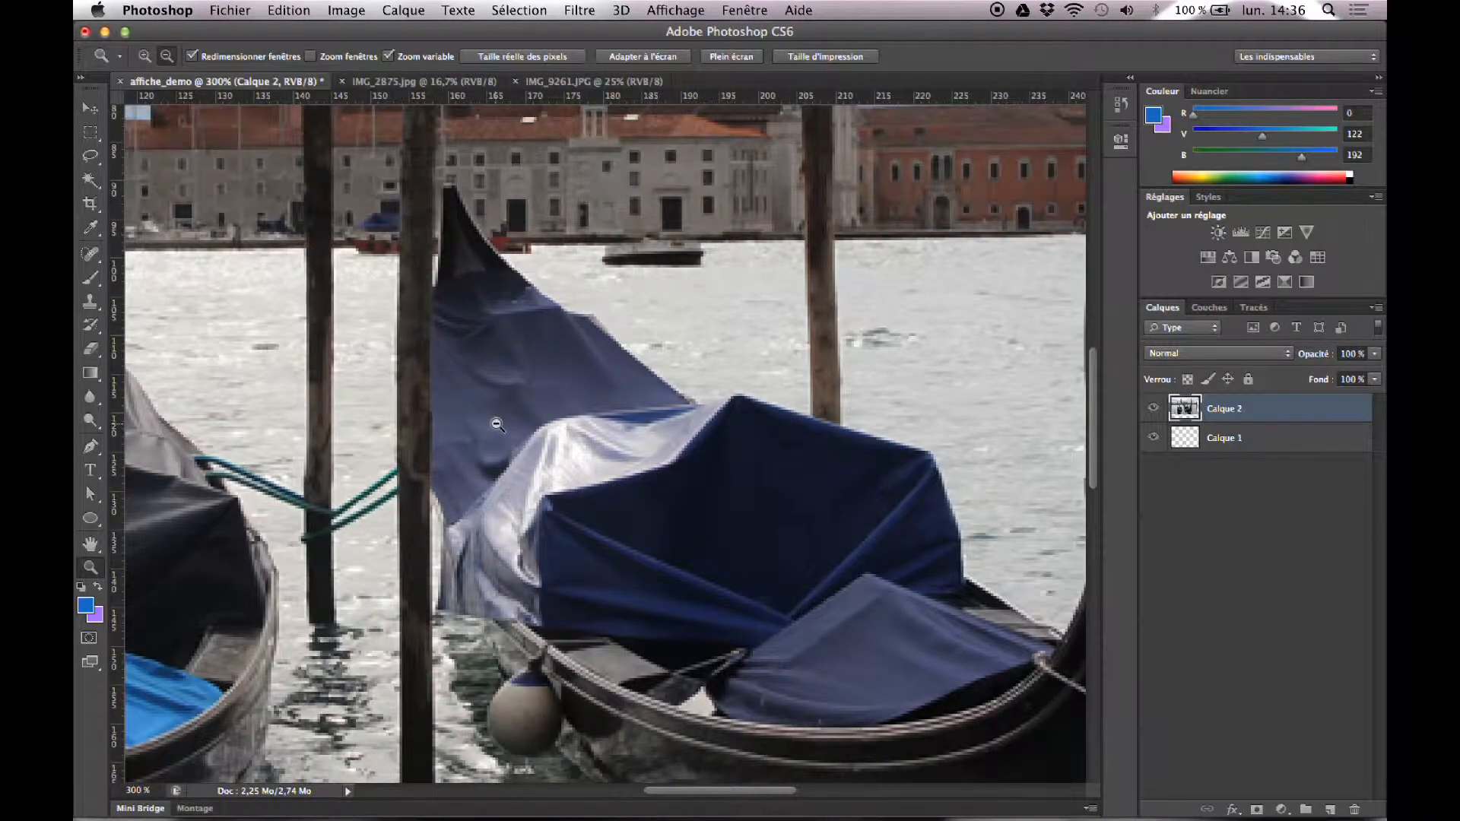
left_click(497, 424, "alt")
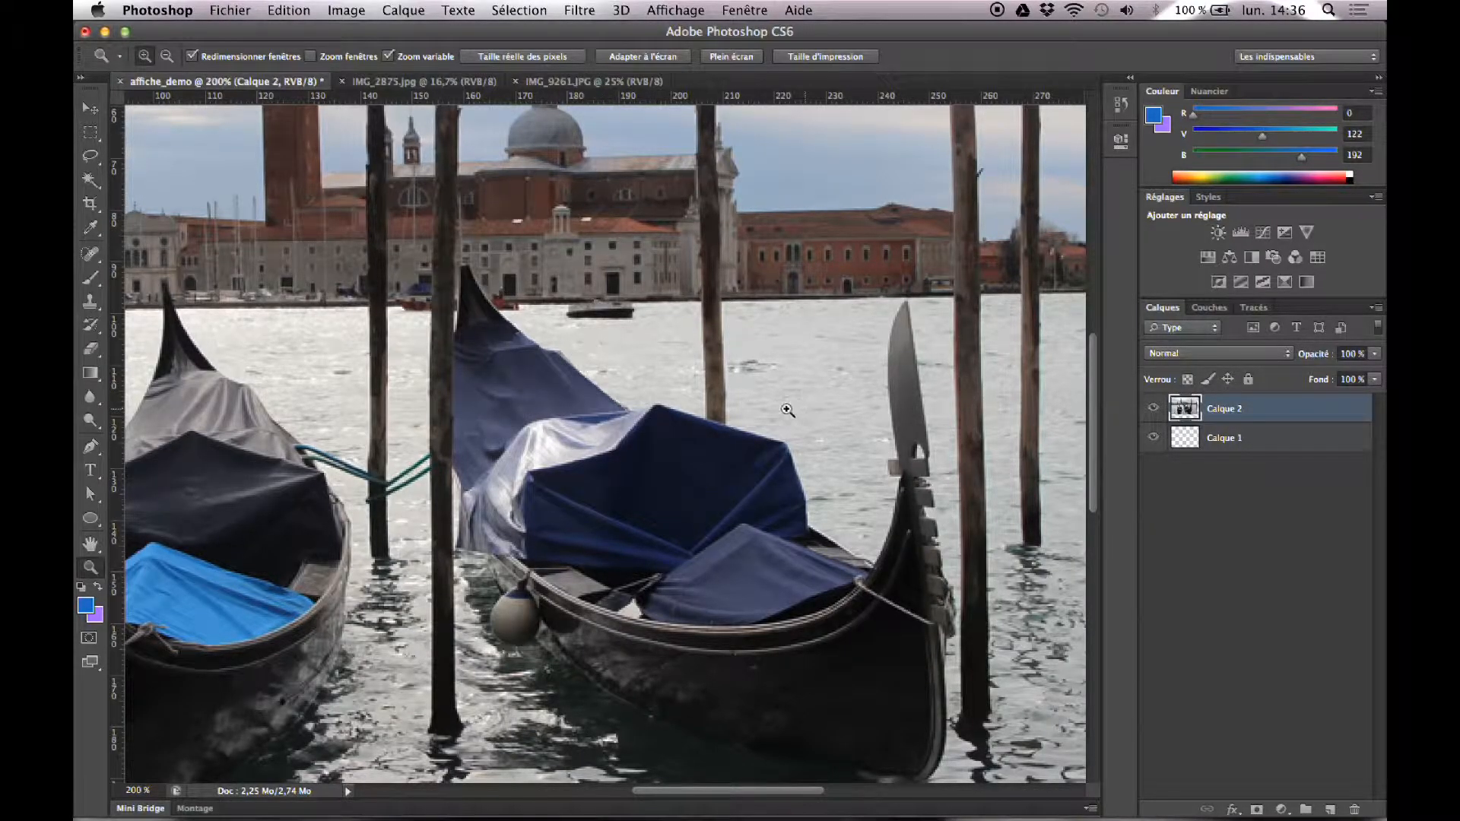
- Look across both gondolas and the photo's side areas at 200%, and return to the whole canvas at 66.67%
left_click(90, 543)
left_click_drag(689, 496, 450, 503)
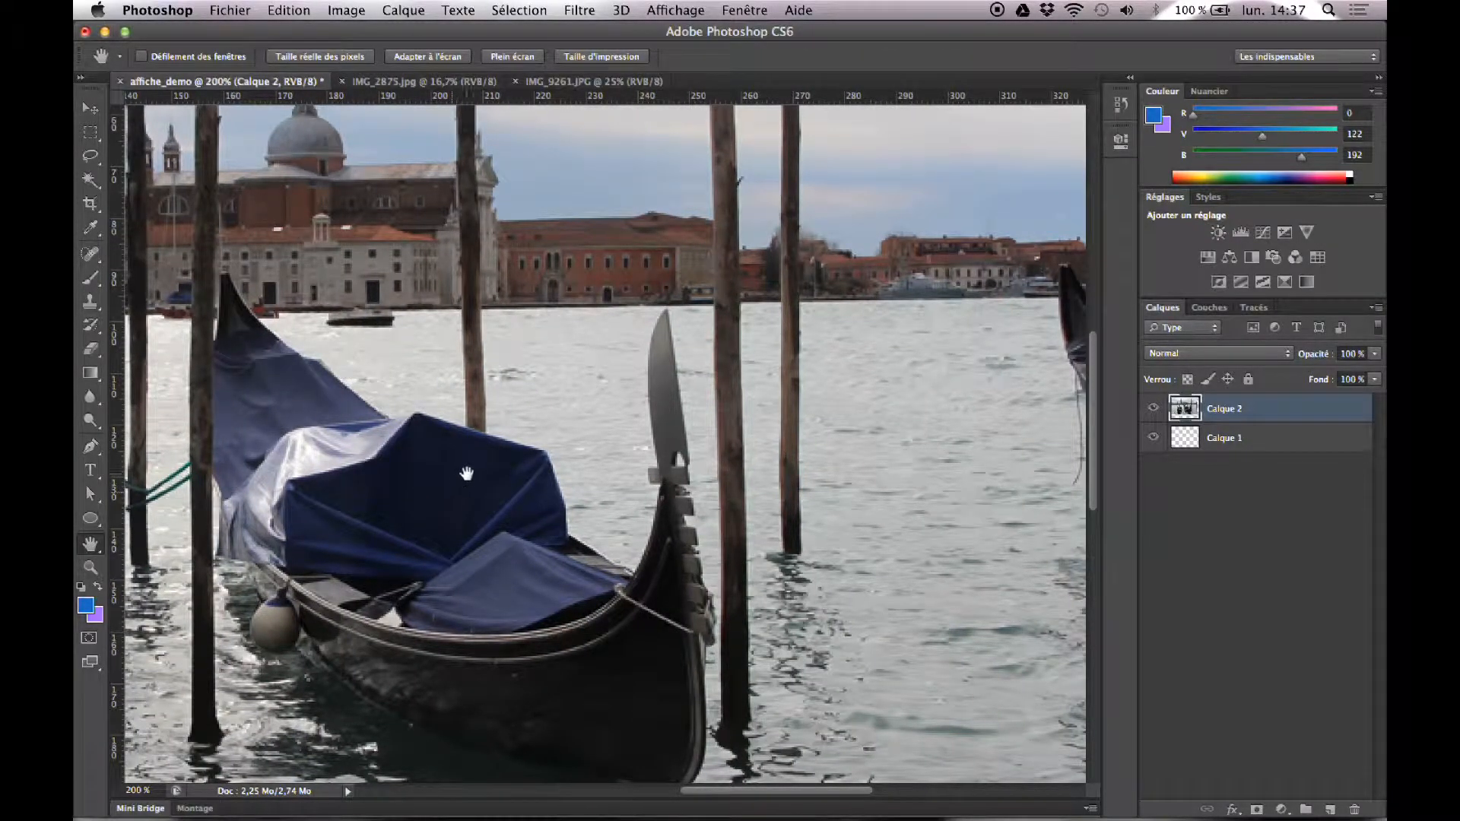
mouse_move(467, 473)
left_mouse_down()
mouse_move(372, 472)
mouse_move(857, 486)
left_mouse_up()
left_click_drag(330, 455, 670, 460)
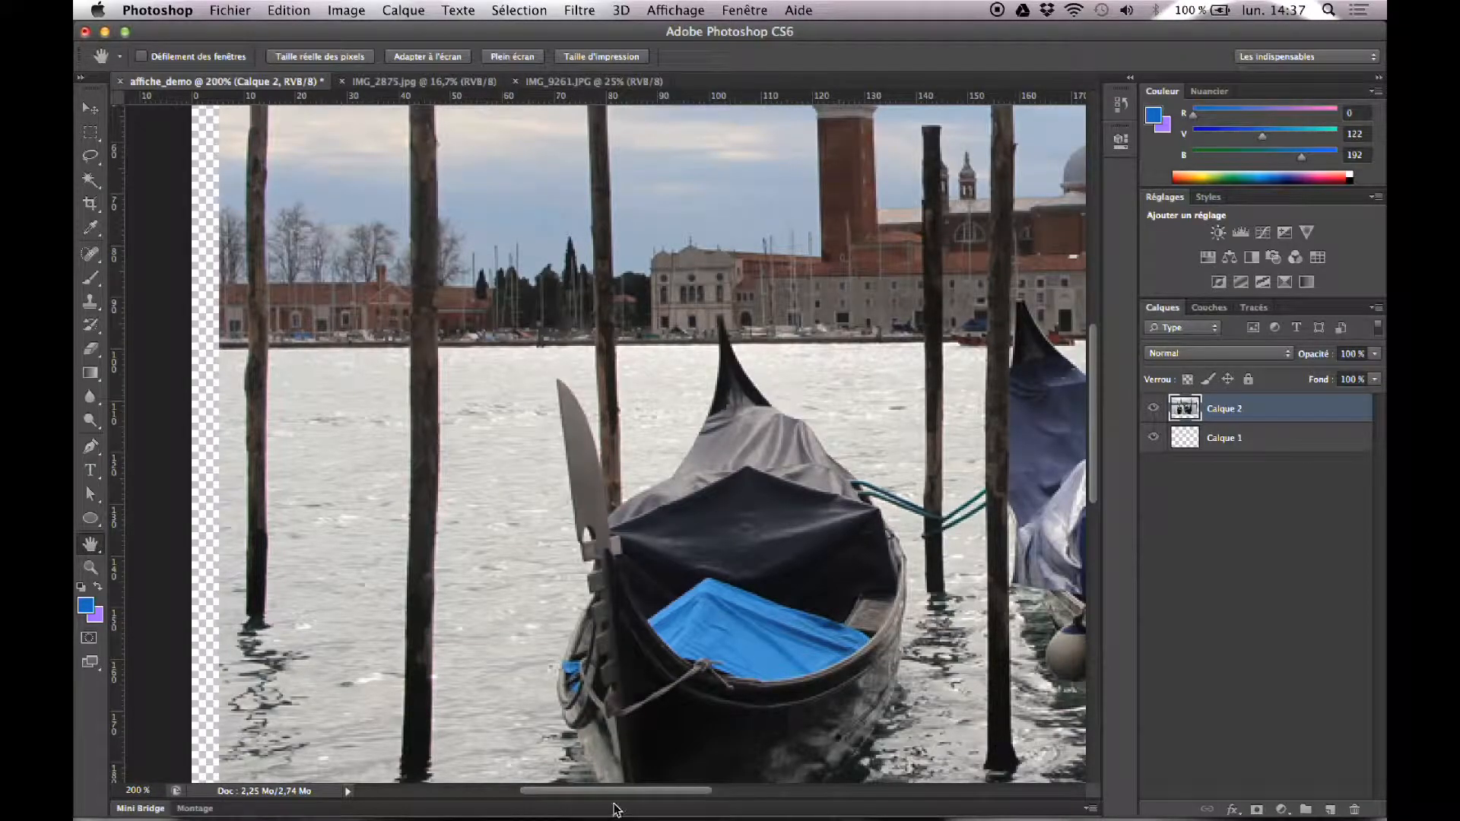
left_click_drag(623, 797, 660, 783)
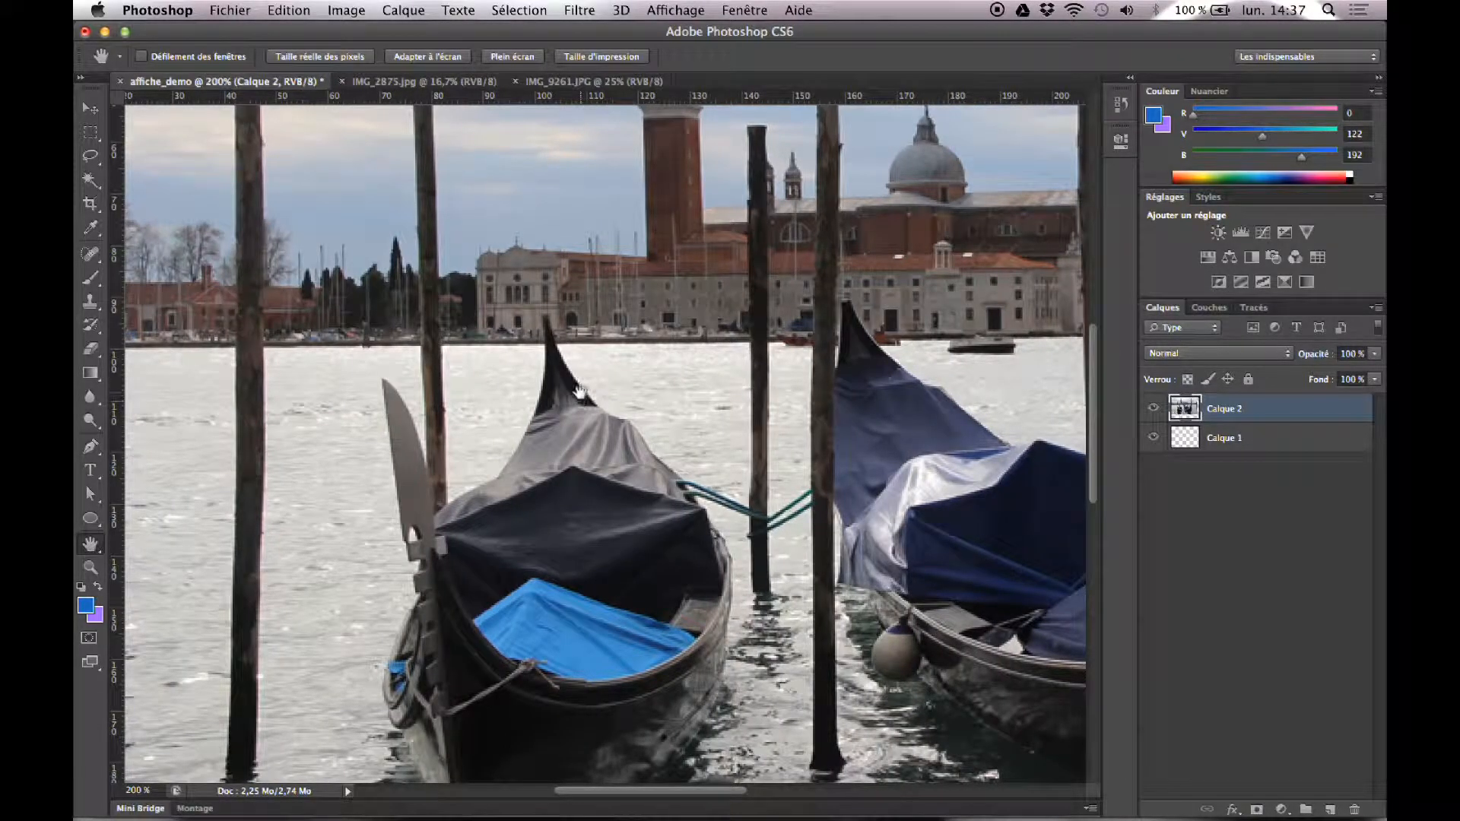
left_click_drag(579, 390, 670, 397)
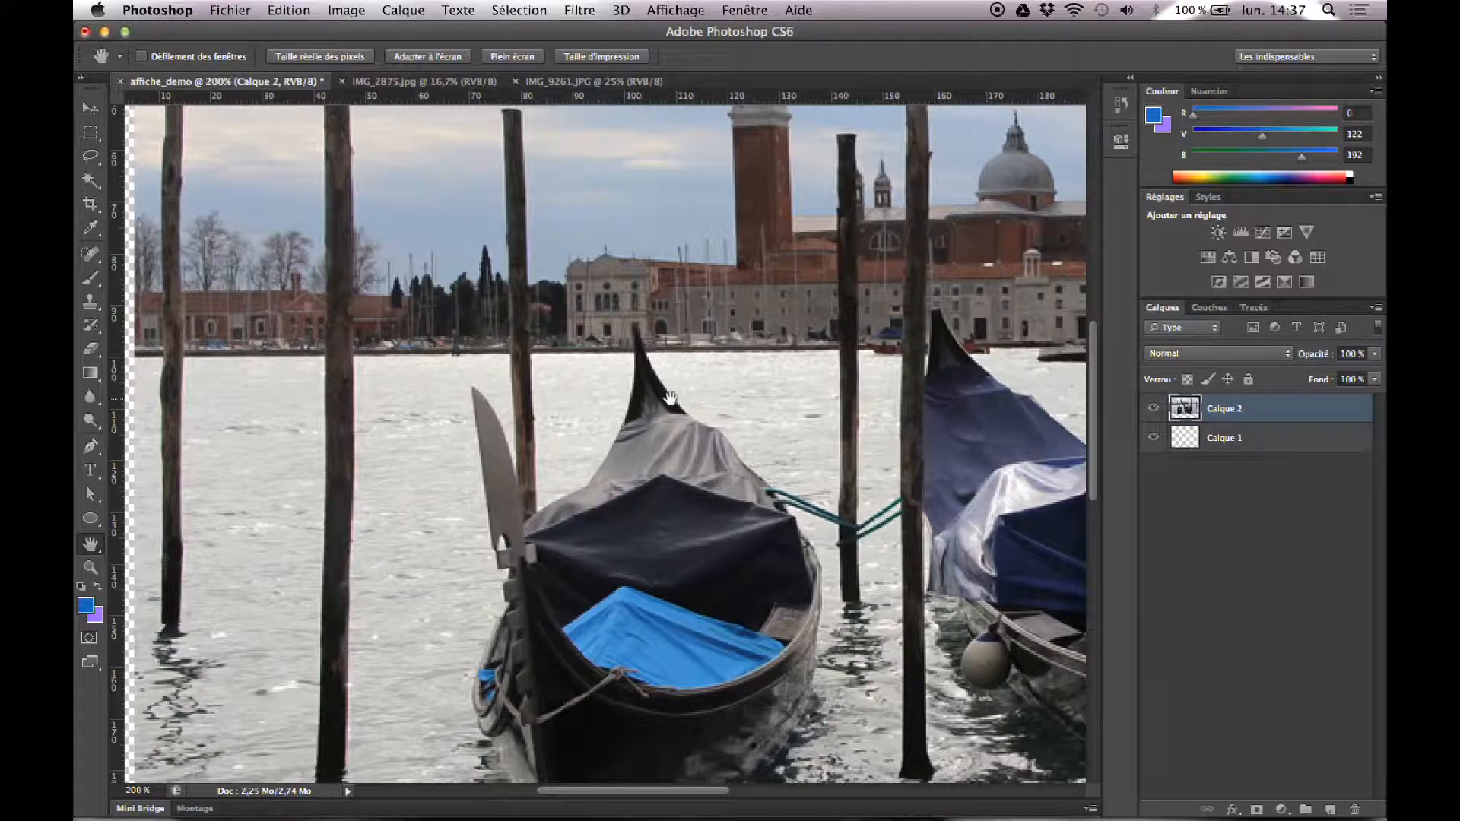
key("z")
left_click(669, 397, "alt")
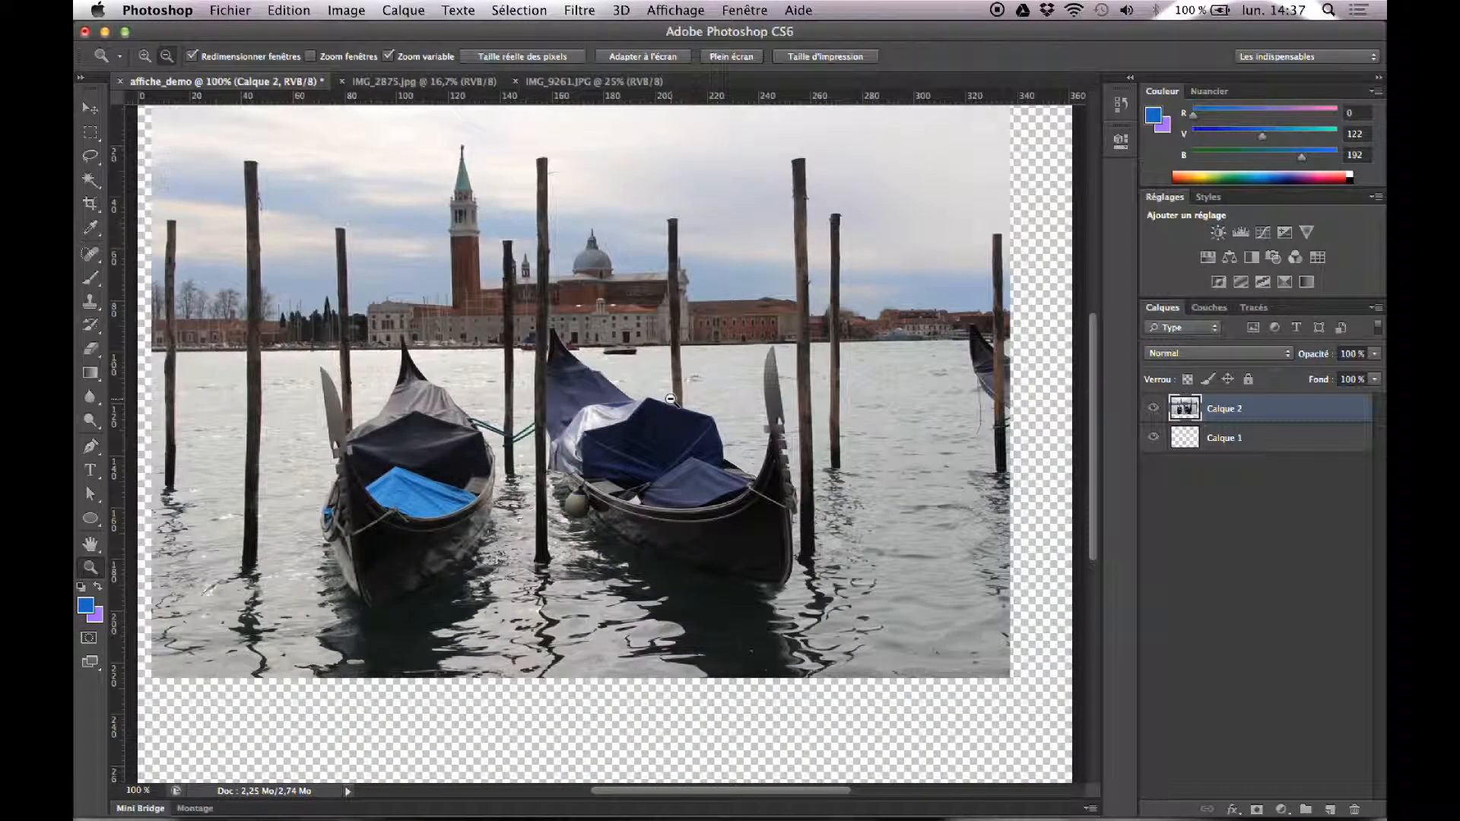
left_click(669, 397, "alt")
left_click(612, 408)
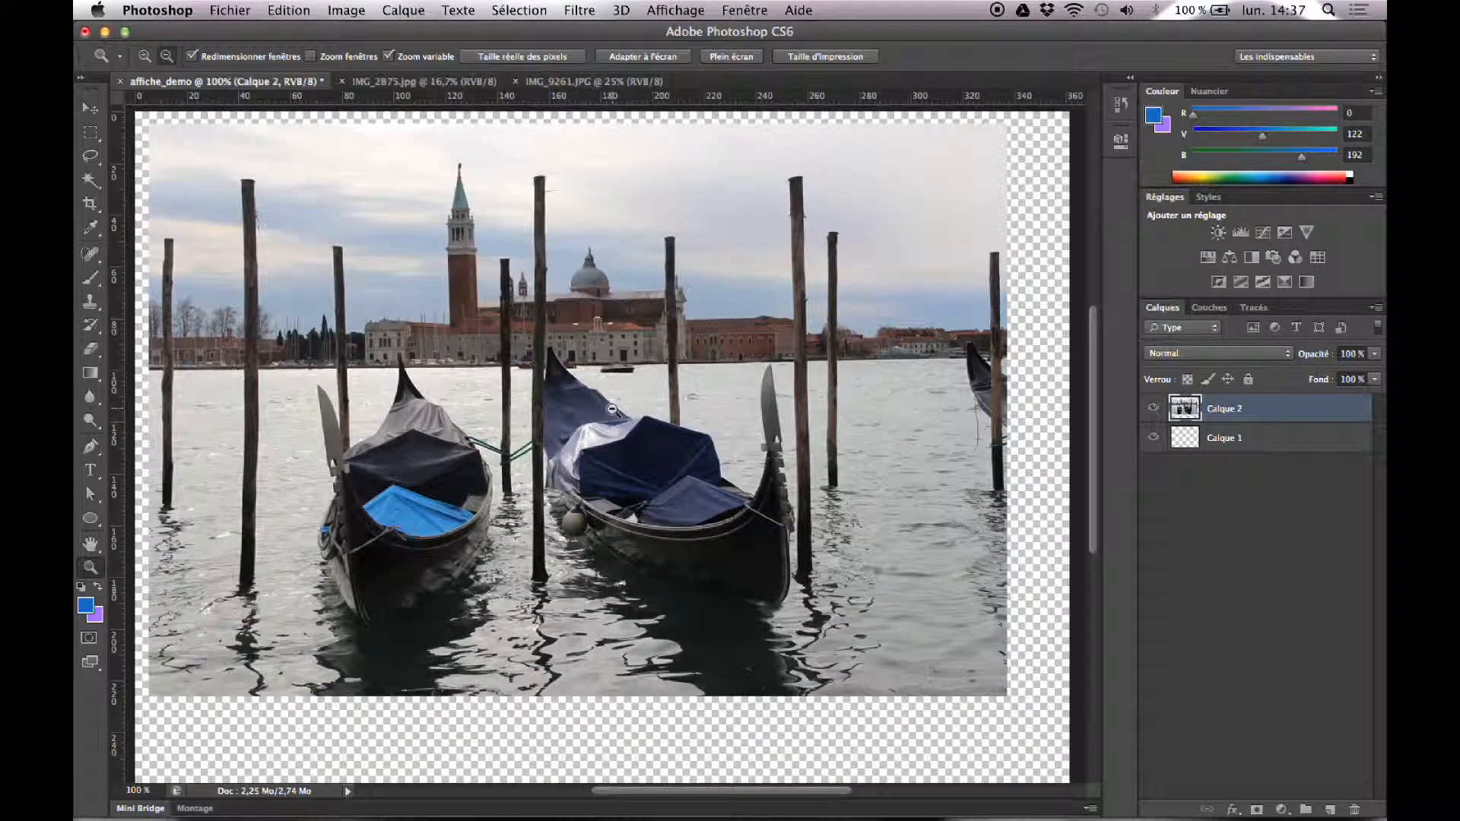
left_click(612, 408, "alt")
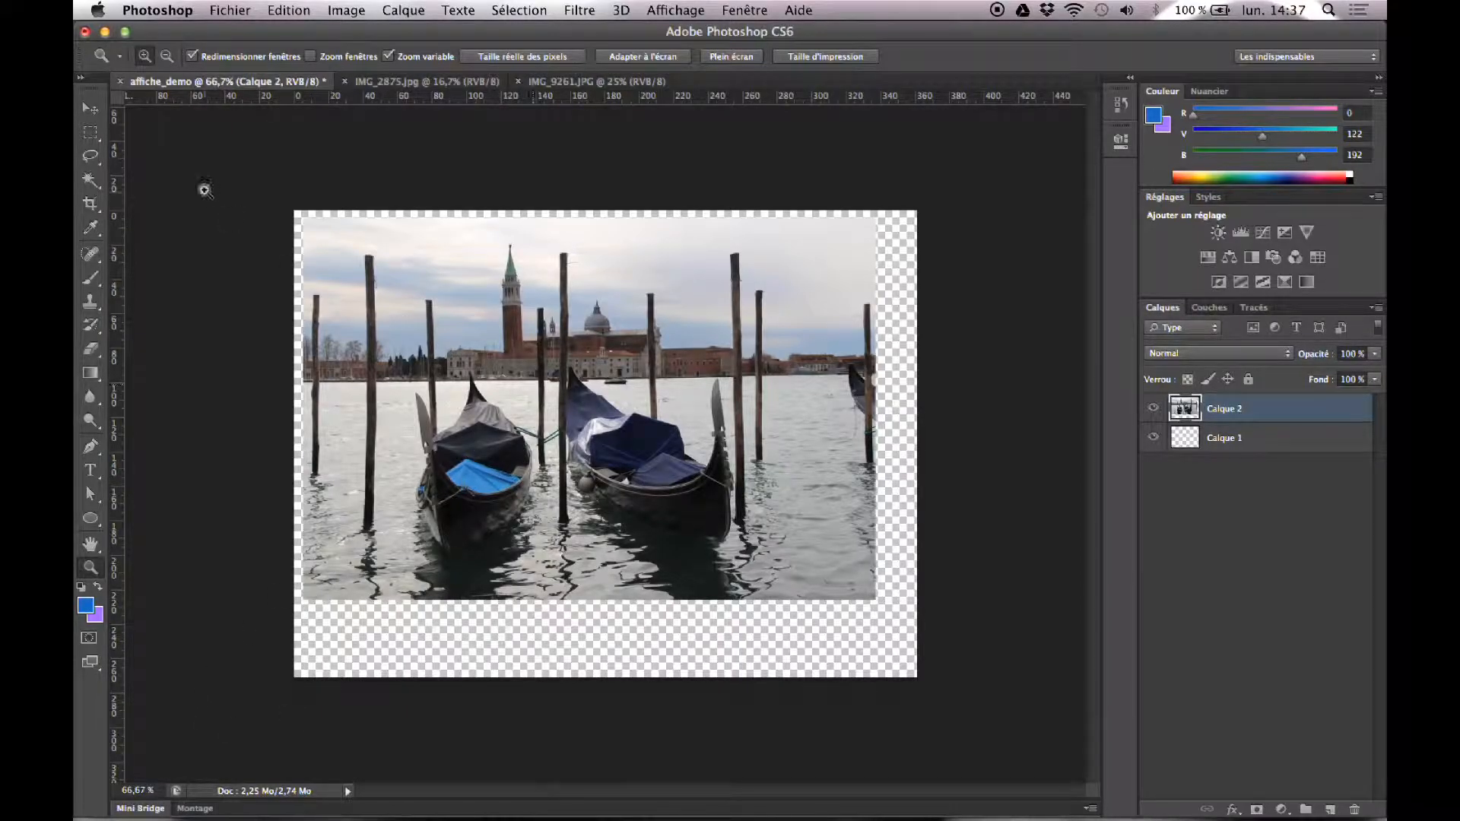
- Free transform the Calque 2 photo to about 123.38% by 123.25% so it covers the whole canvas, and apply it
left_click(98, 111)
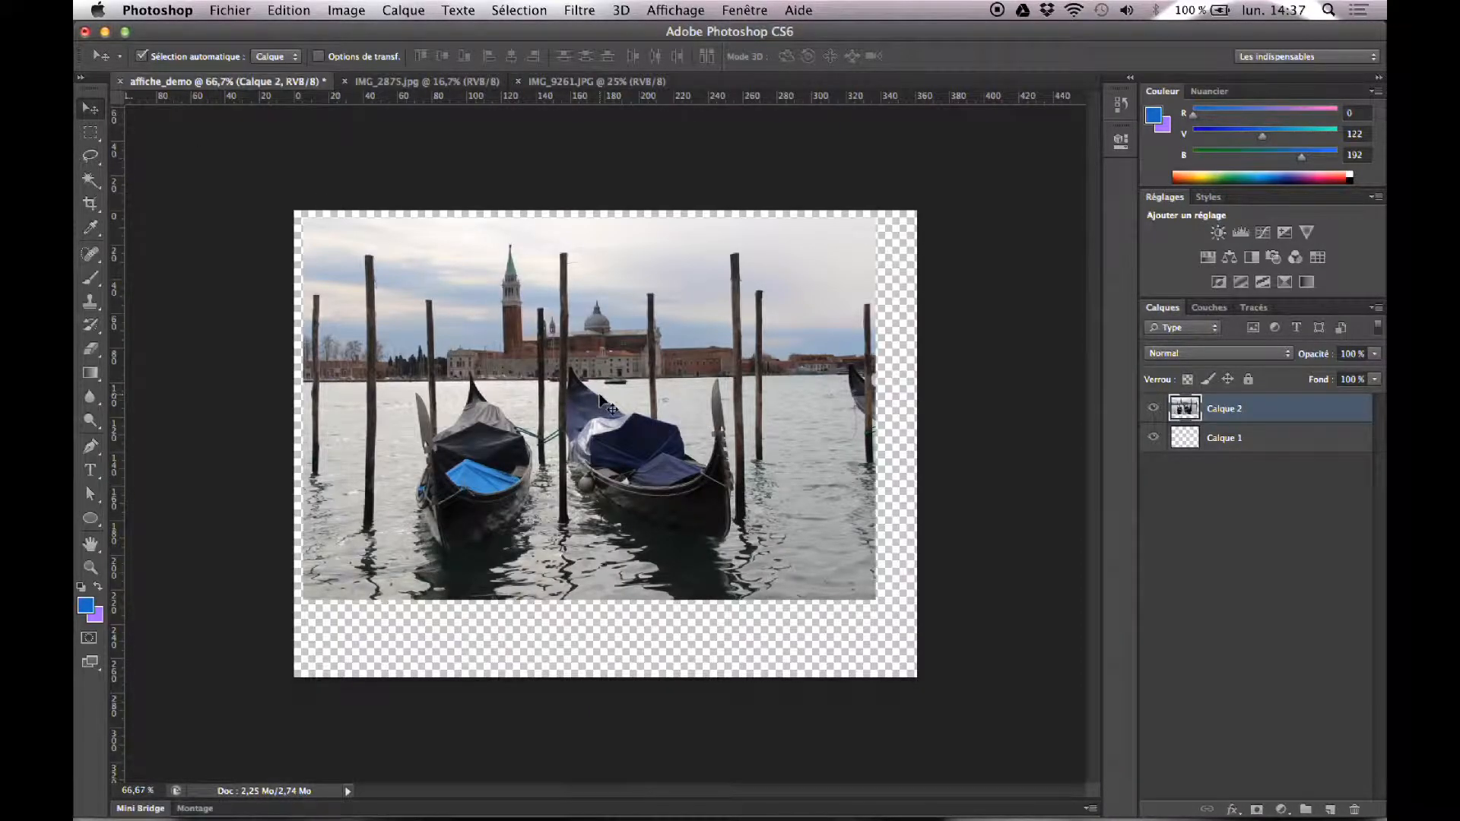
left_click(297, 10)
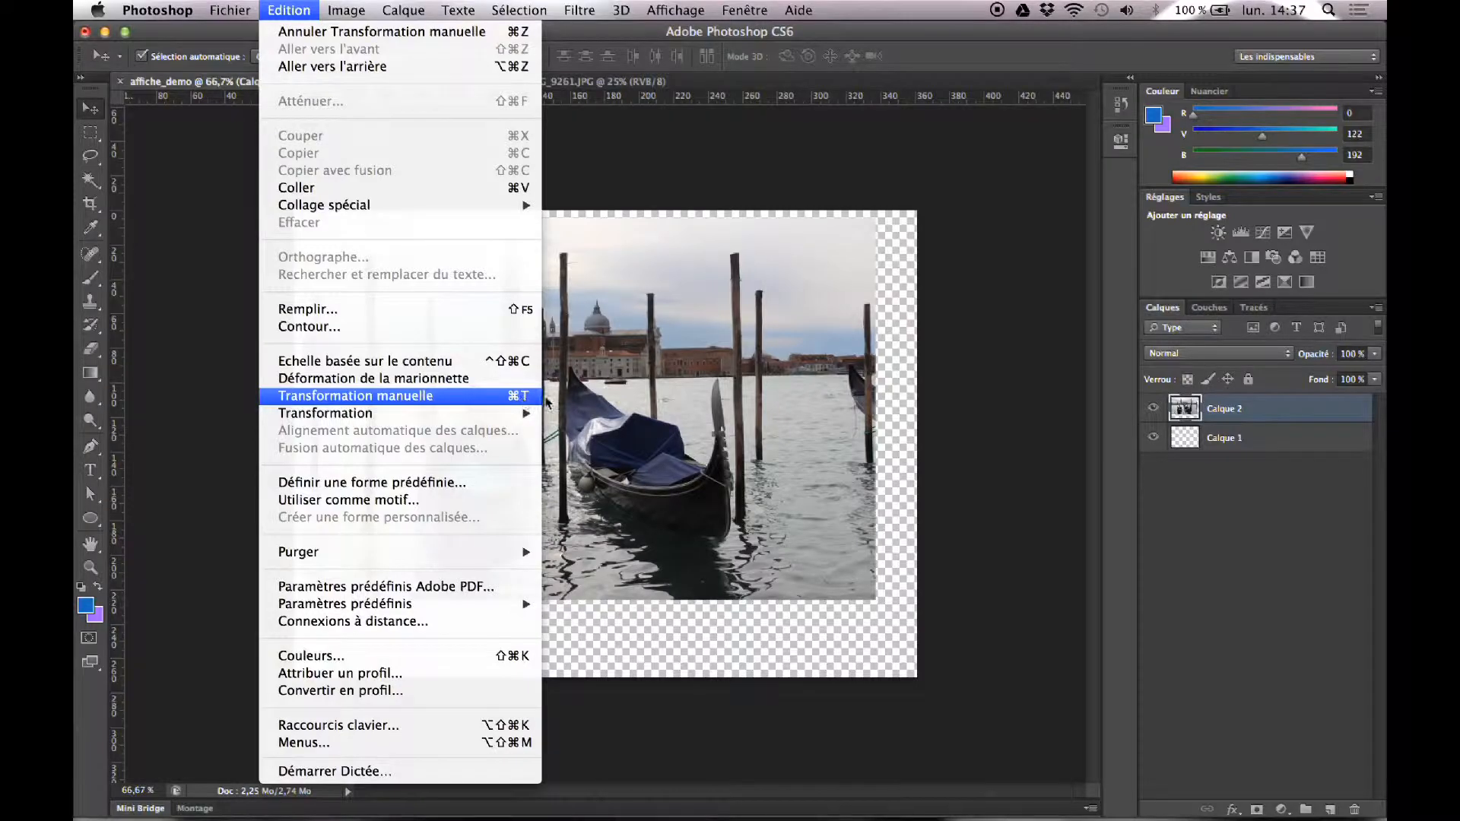
left_click(611, 406)
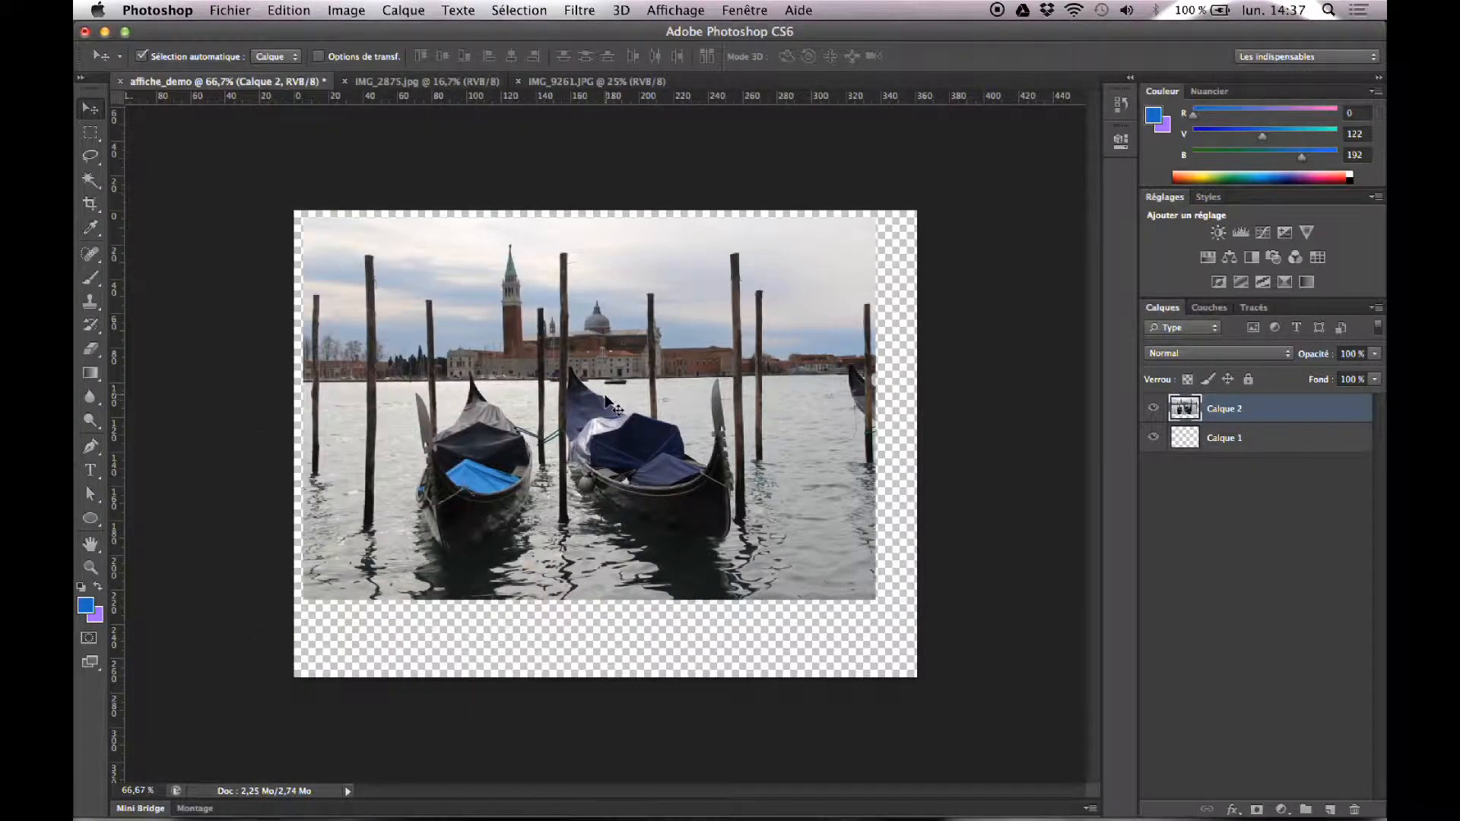
key("super+t")
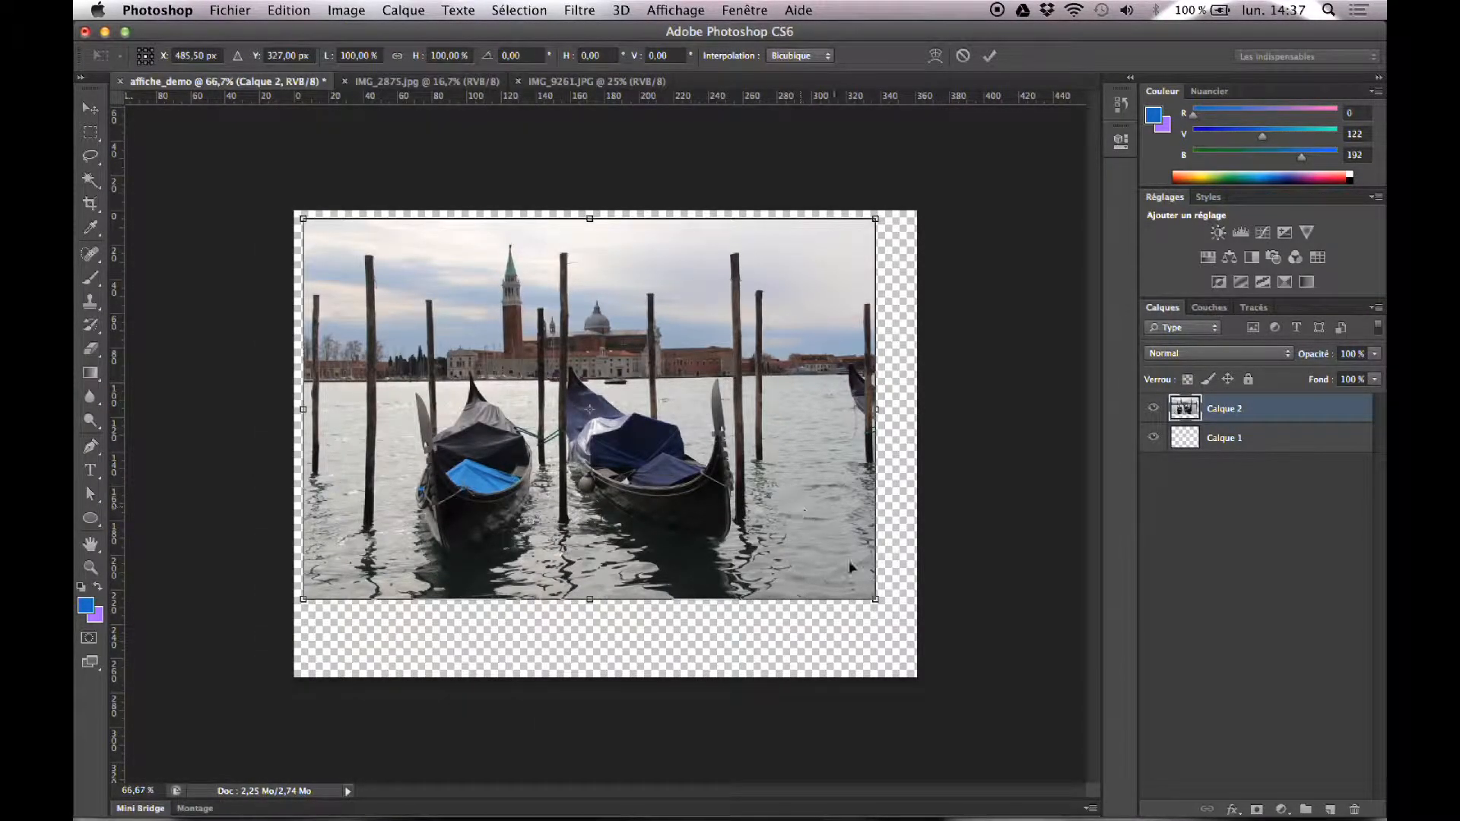
mouse_move(875, 601)
left_mouse_down()
mouse_move(943, 647)
mouse_move(909, 635)
mouse_move(960, 688)
mouse_move(856, 577)
mouse_move(855, 595)
left_mouse_up()
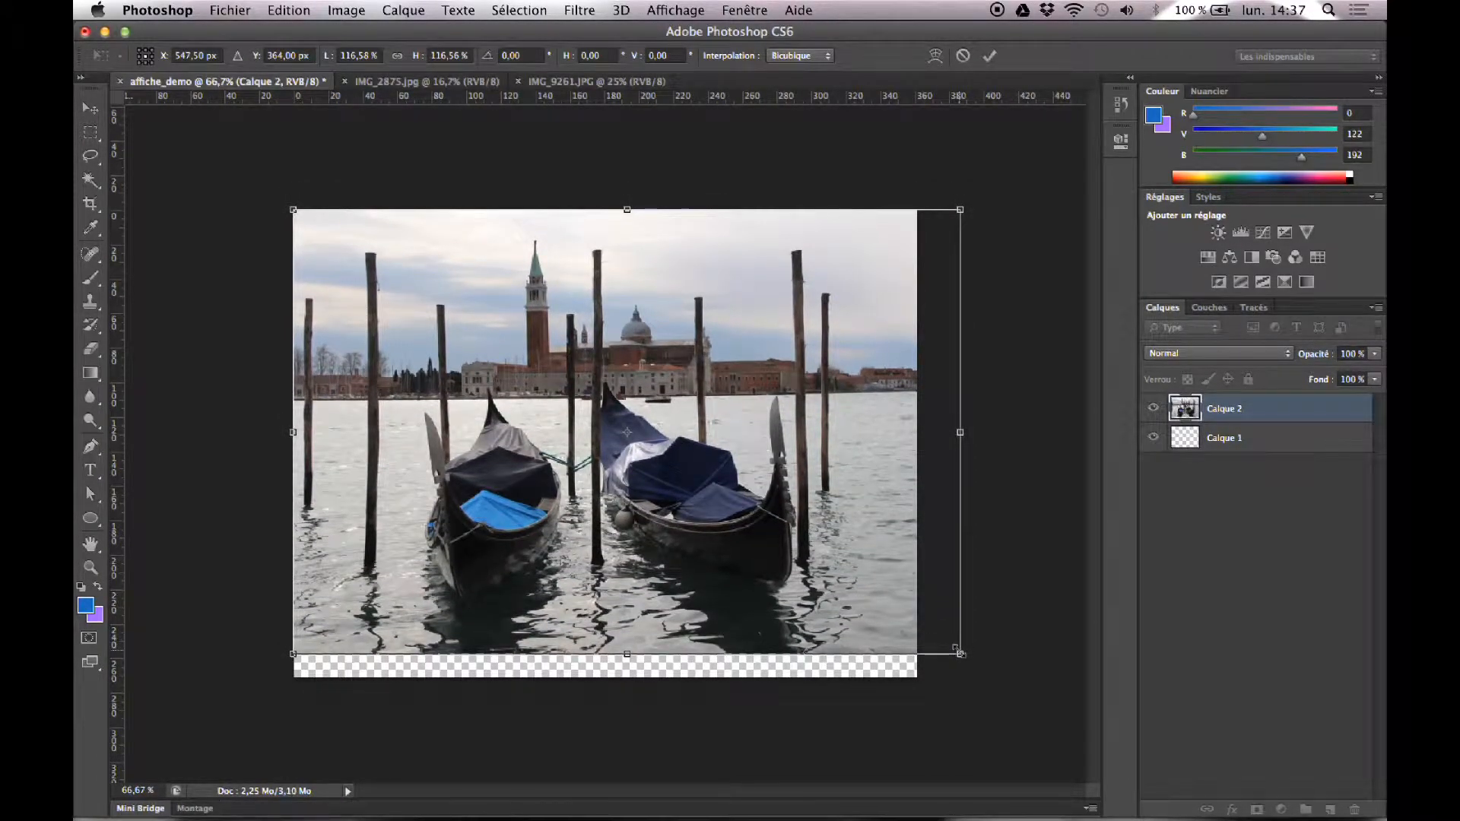
left_click_drag(963, 653, 999, 679)
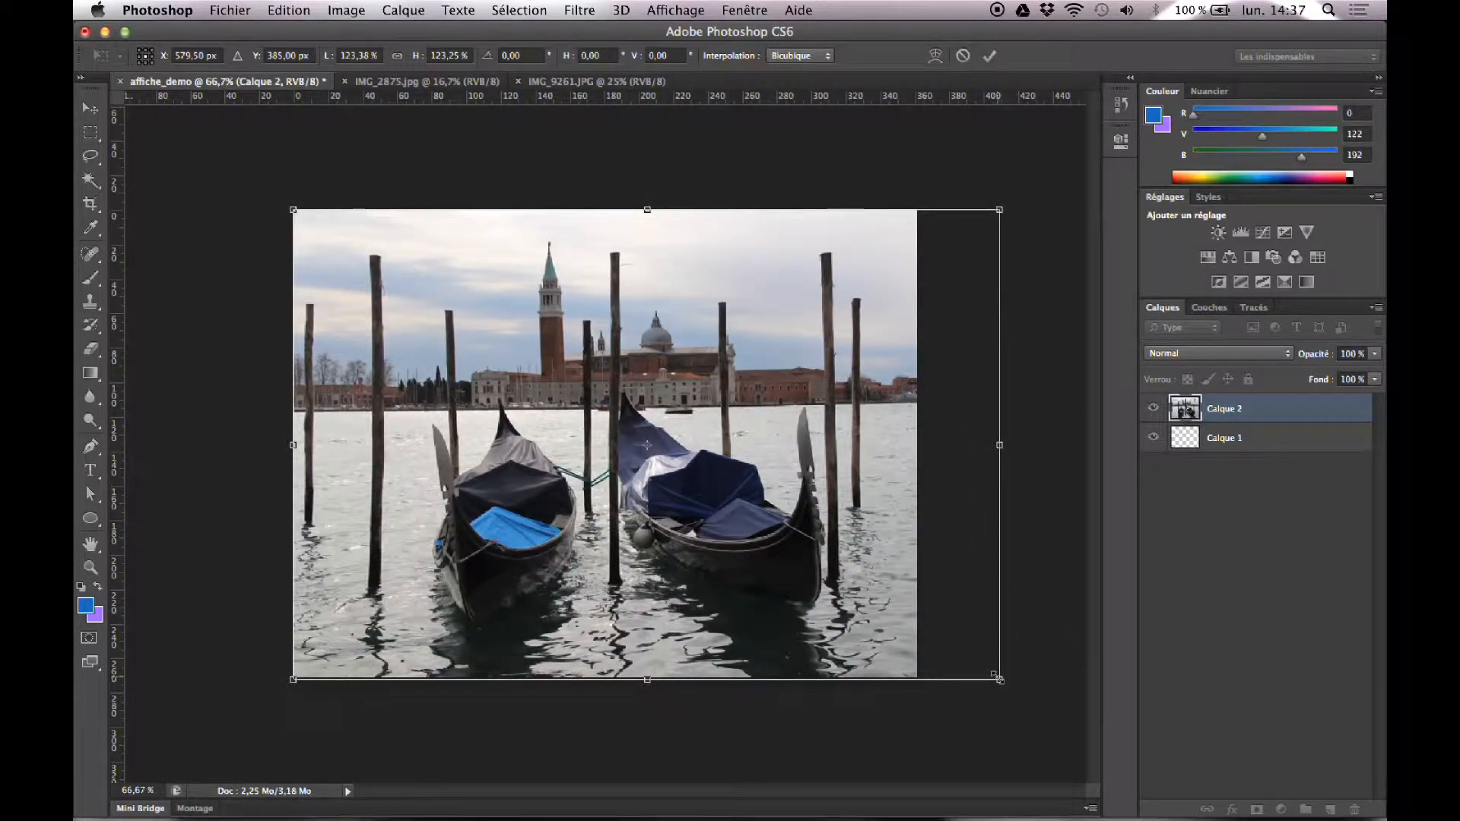
key("Return")
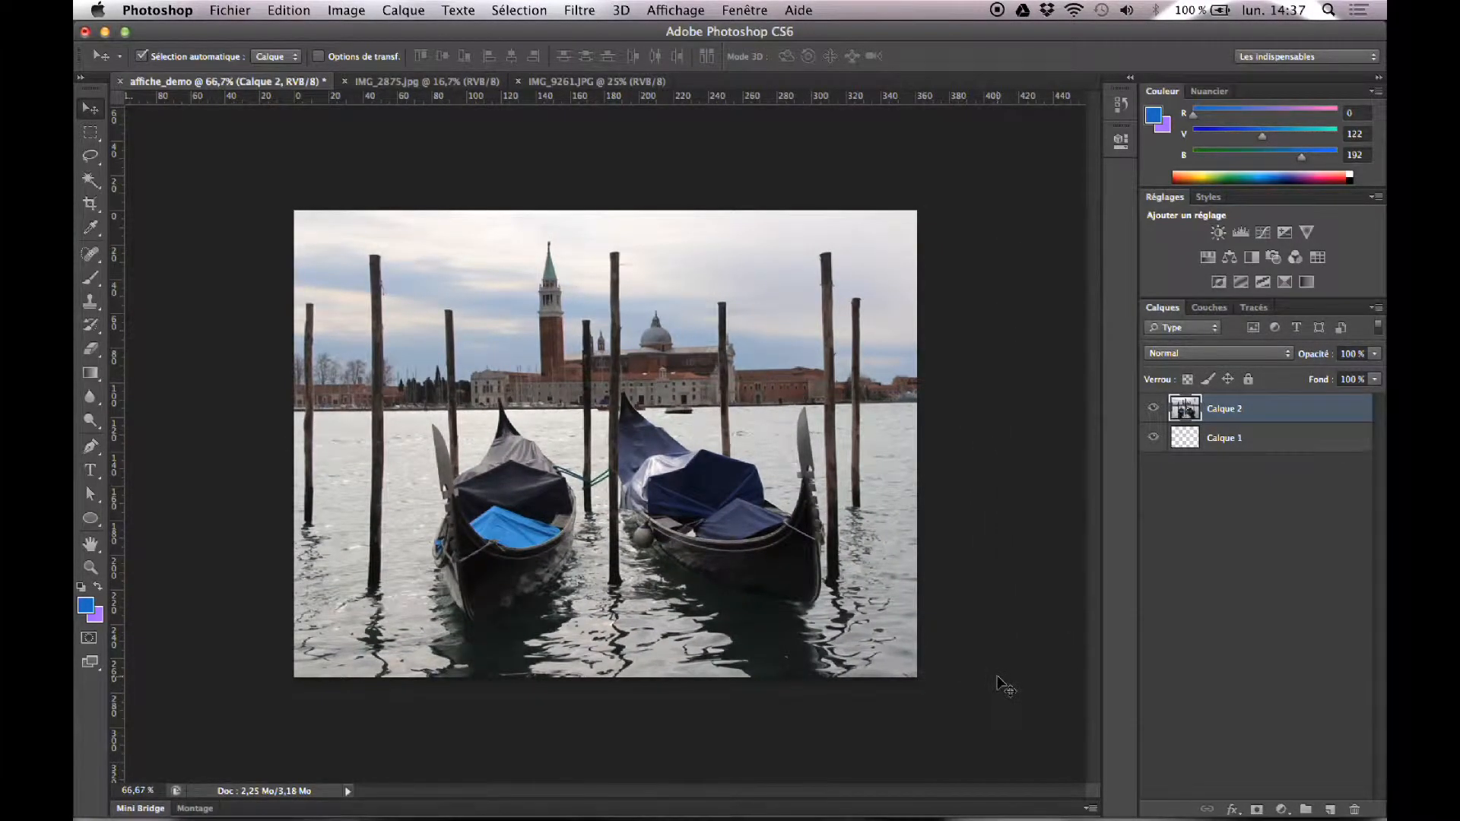